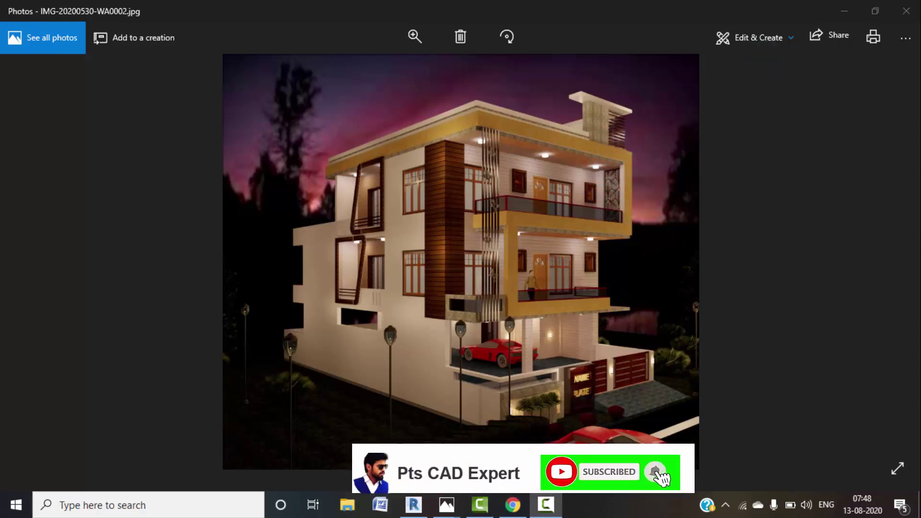
# Bring the 'jali wallpapers hd' Google Images results to the front.
pyautogui.click(519, 508)
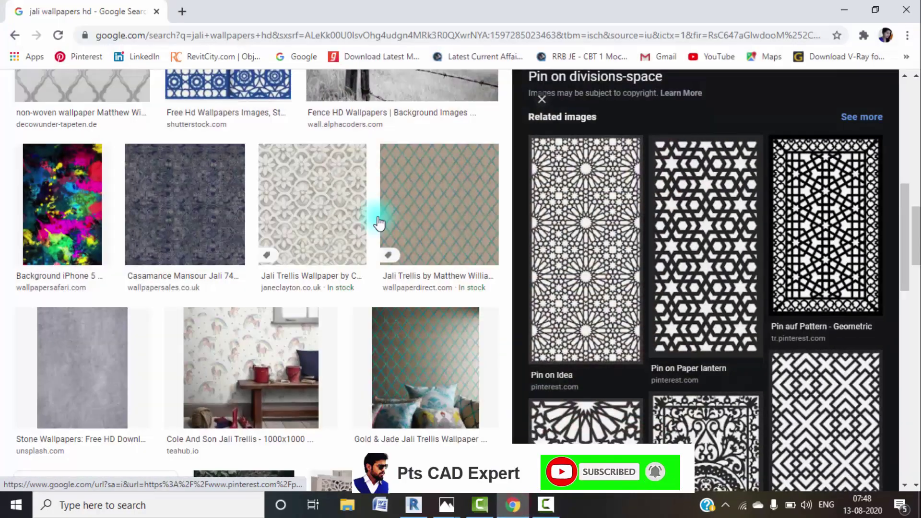
pyautogui.scroll(5, 251, 144)
pyautogui.scroll(5, 252, 153)
pyautogui.scroll(1, 253, 158)
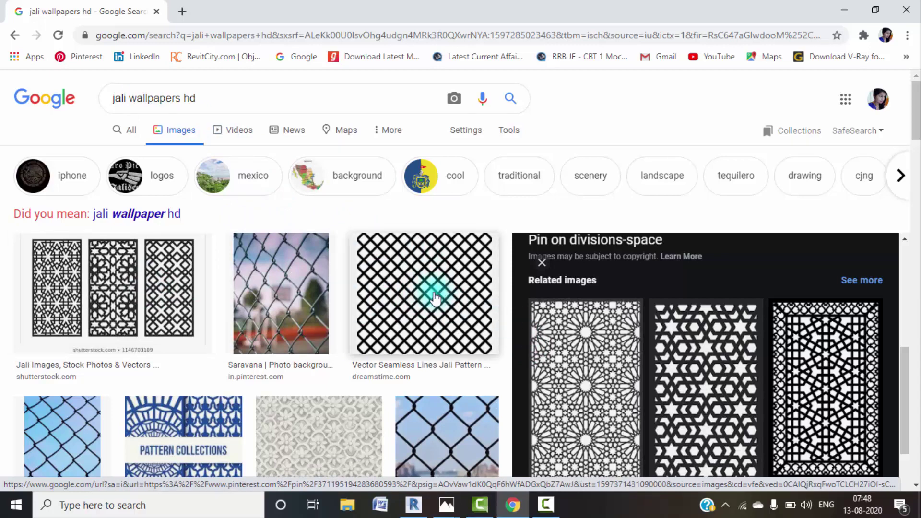
# Preview a related jali pattern and browse the related images below it.
pyautogui.click(561, 307)
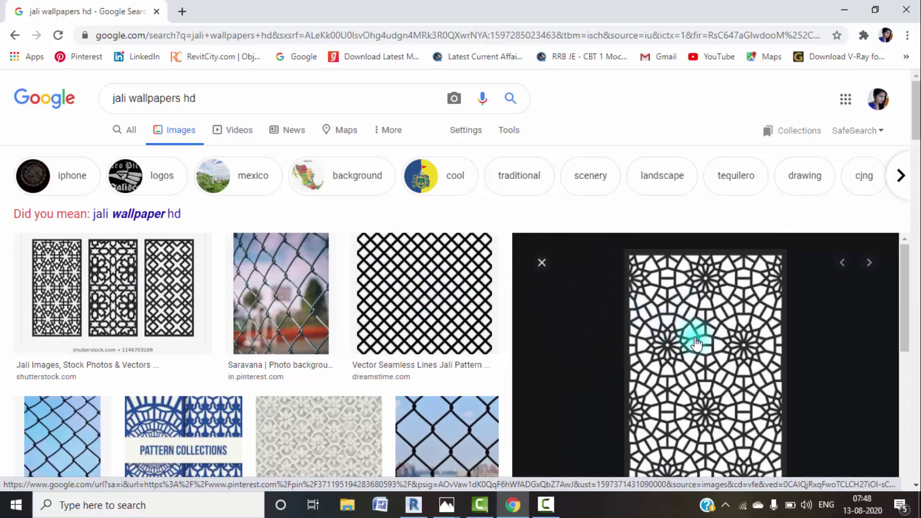
pyautogui.scroll(-5, 697, 344)
pyautogui.scroll(-2, 695, 338)
pyautogui.scroll(-3, 690, 336)
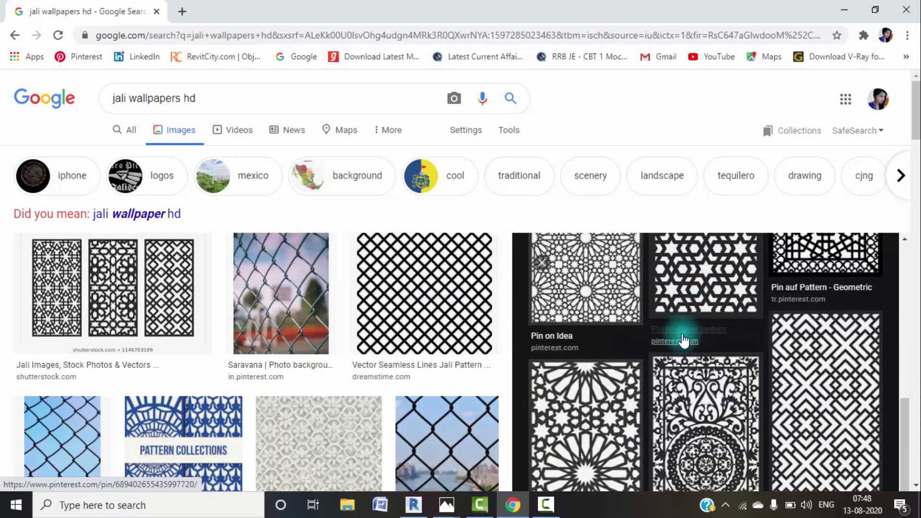
pyautogui.scroll(-3, 684, 341)
pyautogui.scroll(-3, 683, 342)
pyautogui.scroll(-3, 678, 329)
pyautogui.scroll(-3, 642, 293)
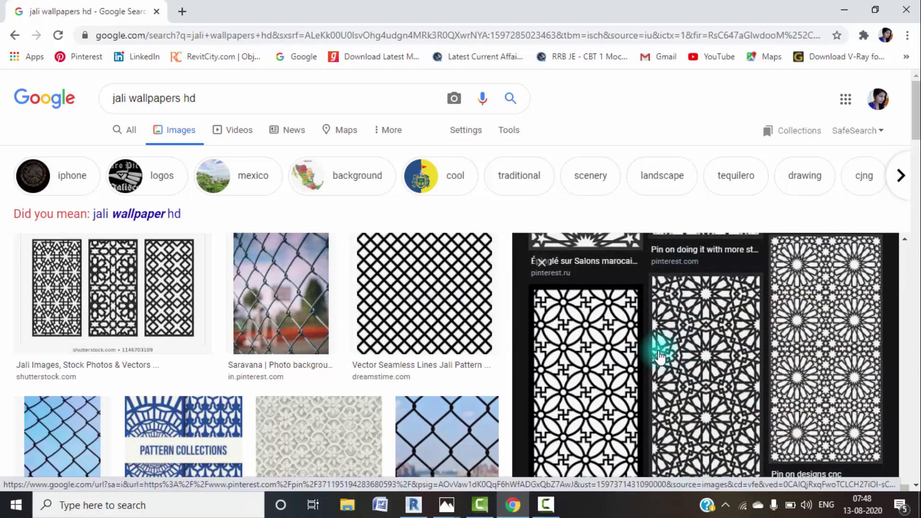
pyautogui.scroll(-3, 654, 349)
pyautogui.scroll(-3, 659, 354)
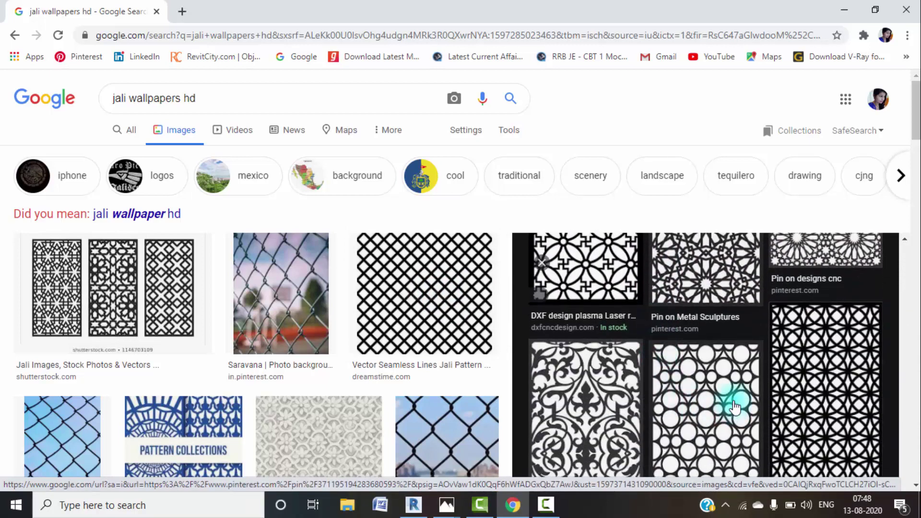
pyautogui.scroll(-2, 734, 407)
pyautogui.scroll(-3, 735, 406)
pyautogui.scroll(-3, 735, 407)
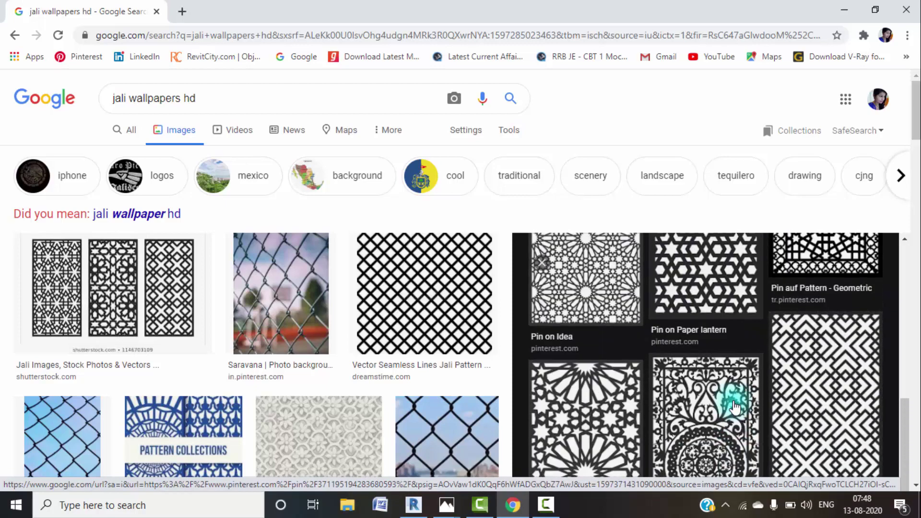
pyautogui.scroll(-3, 735, 407)
pyautogui.scroll(5, 734, 406)
pyautogui.scroll(-5, 732, 394)
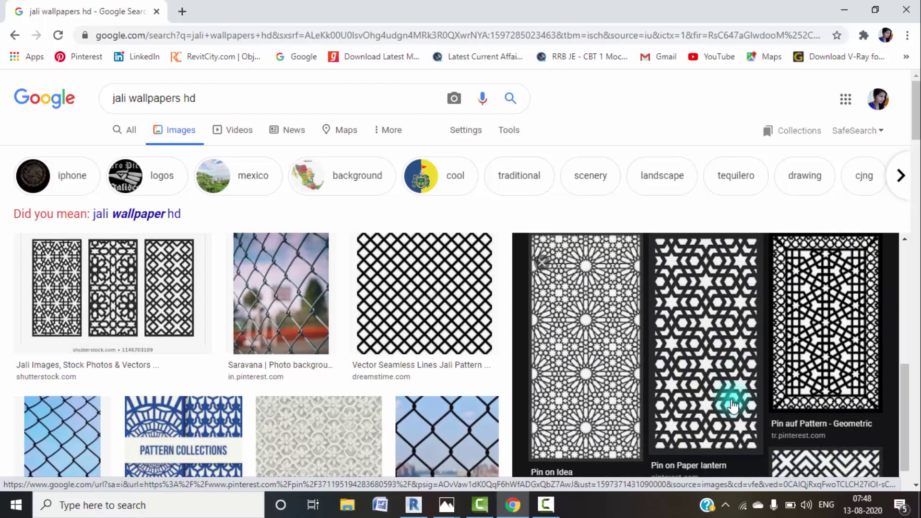
pyautogui.scroll(-3, 621, 364)
pyautogui.scroll(-3, 621, 365)
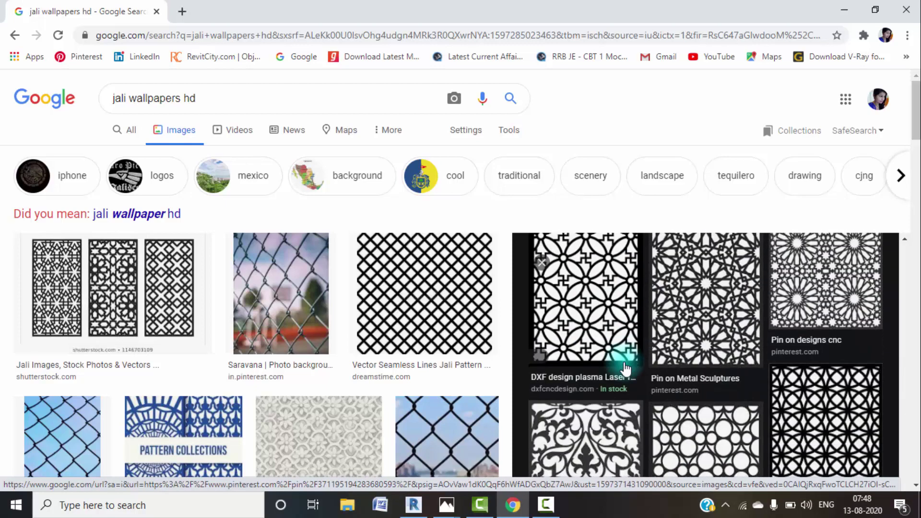
pyautogui.scroll(-2, 638, 379)
pyautogui.scroll(-5, 653, 391)
pyautogui.scroll(-2, 661, 374)
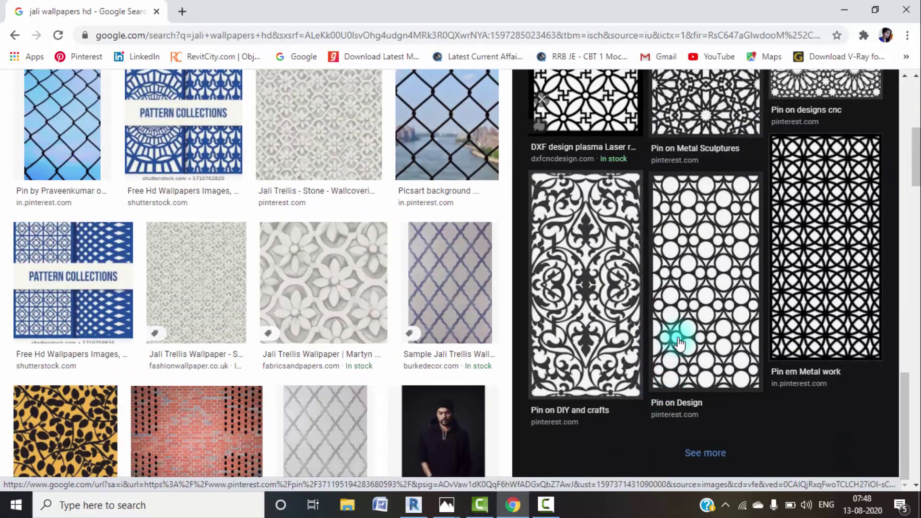
# Open the 514 × 1000 star-and-hexagon jali panel in large preview.
pyautogui.click(664, 299)
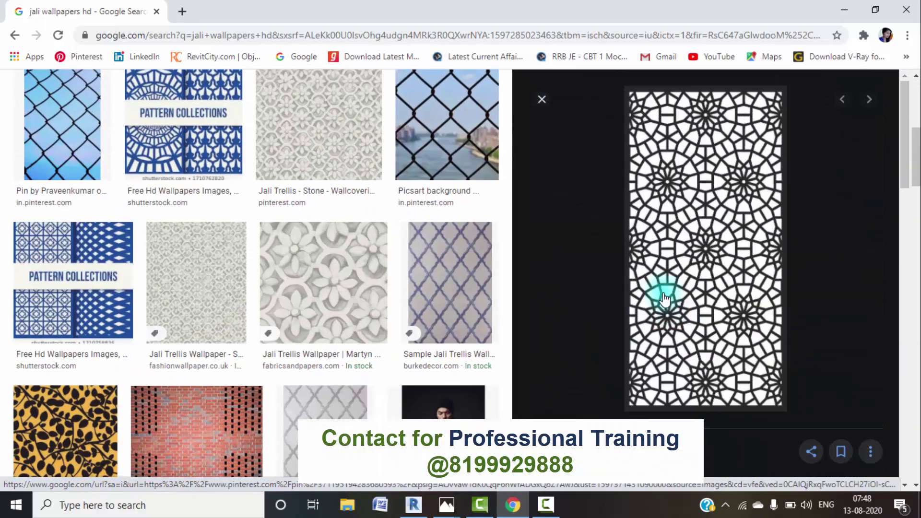
pyautogui.scroll(-5, 681, 271)
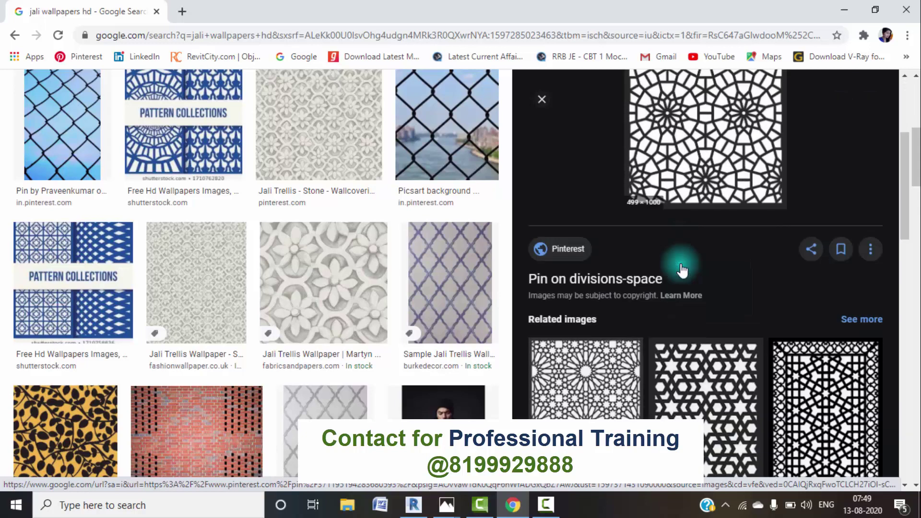
pyautogui.scroll(-5, 683, 277)
pyautogui.click(694, 184)
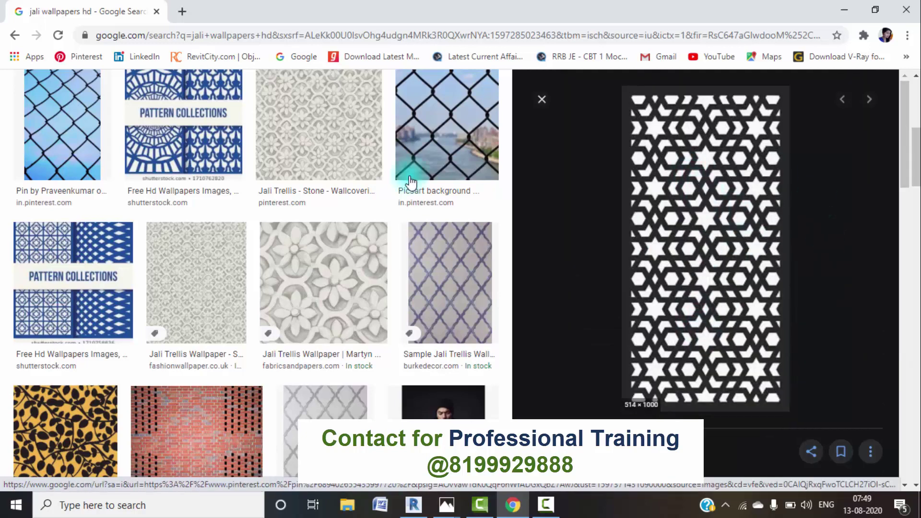
# Save the star-pattern preview to the Desktop as jali1.jpg, then minimize Chrome.
pyautogui.rightClick(670, 162)
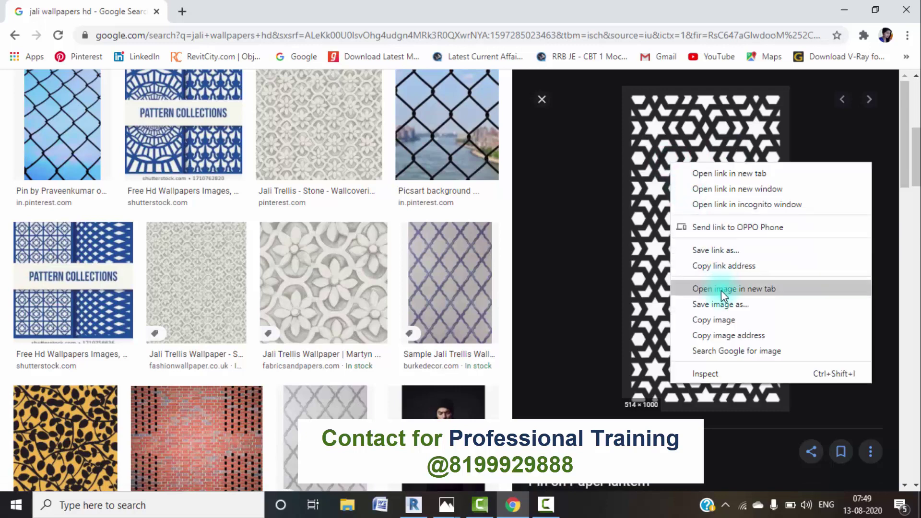
pyautogui.click(721, 304)
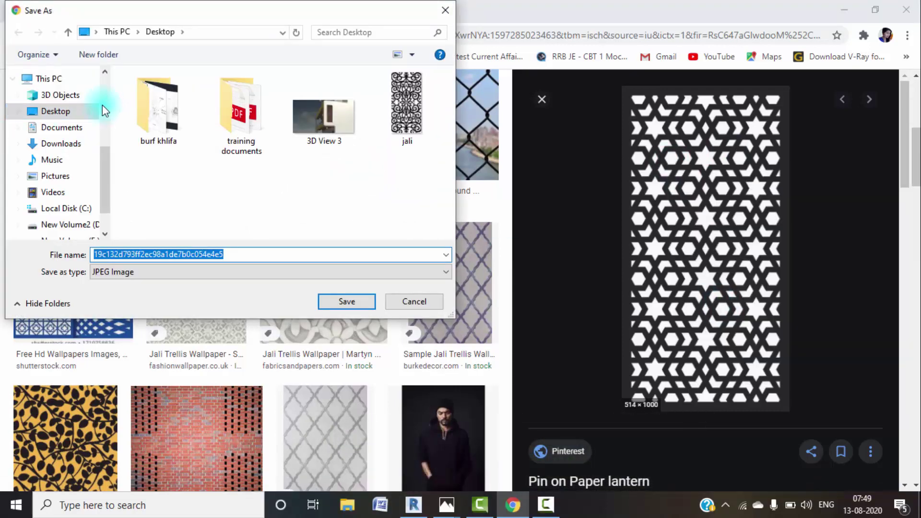
pyautogui.doubleClick(232, 252)
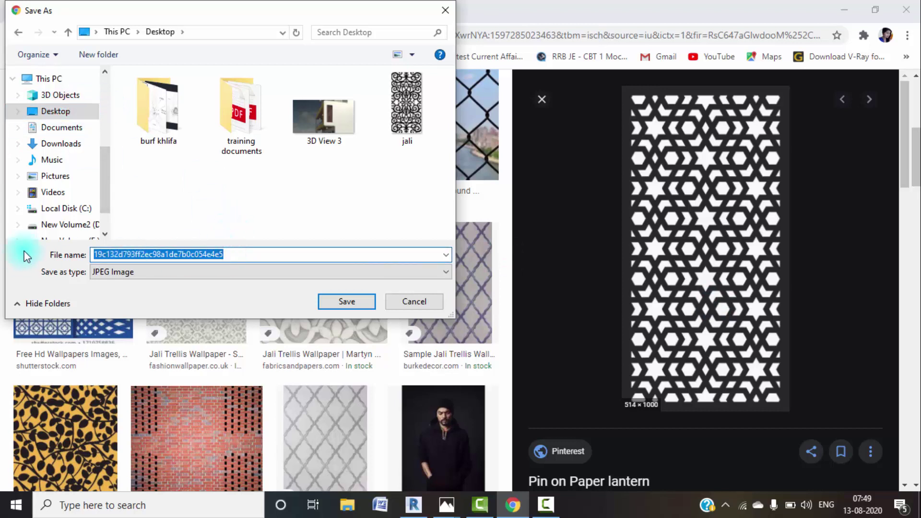
pyautogui.write('jali')
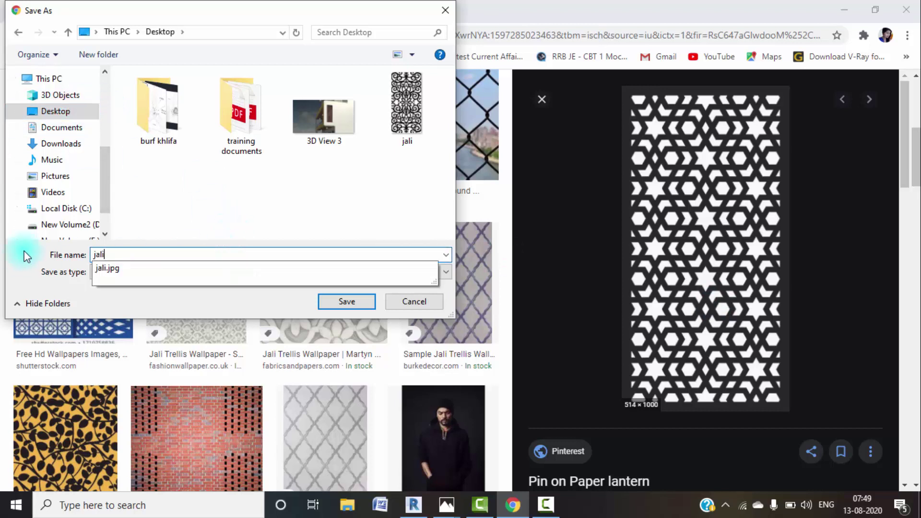
pyautogui.write('1')
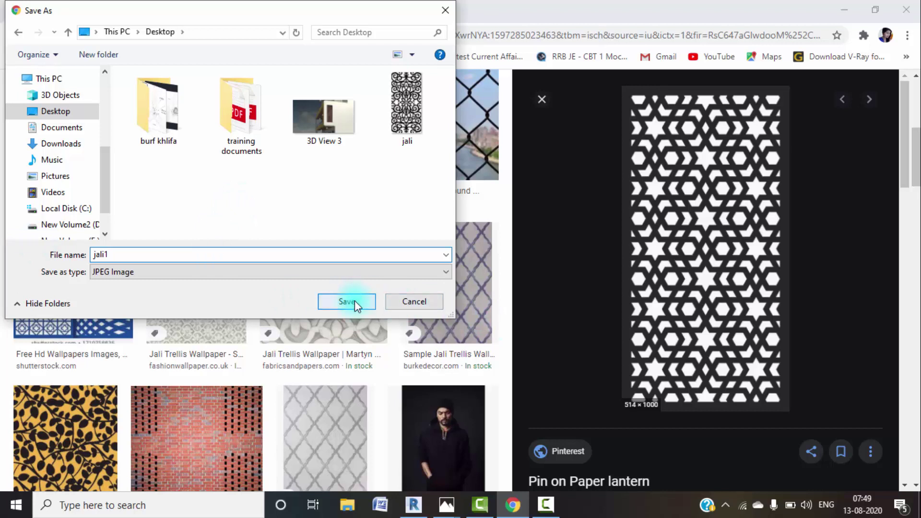
pyautogui.click(355, 301)
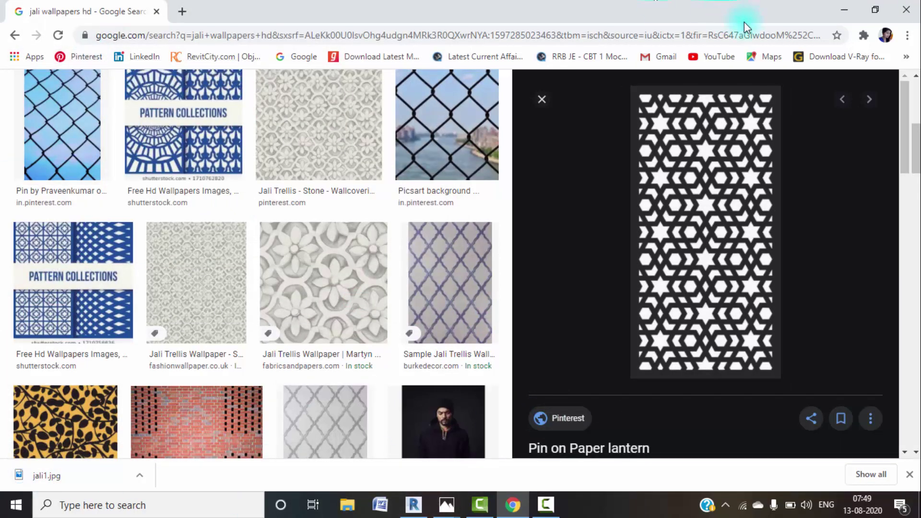
pyautogui.click(841, 9)
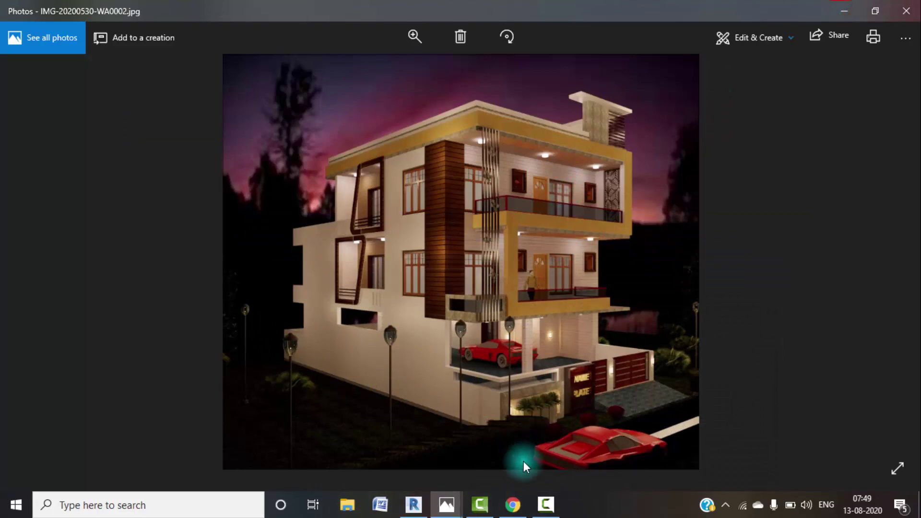
pyautogui.click(413, 504)
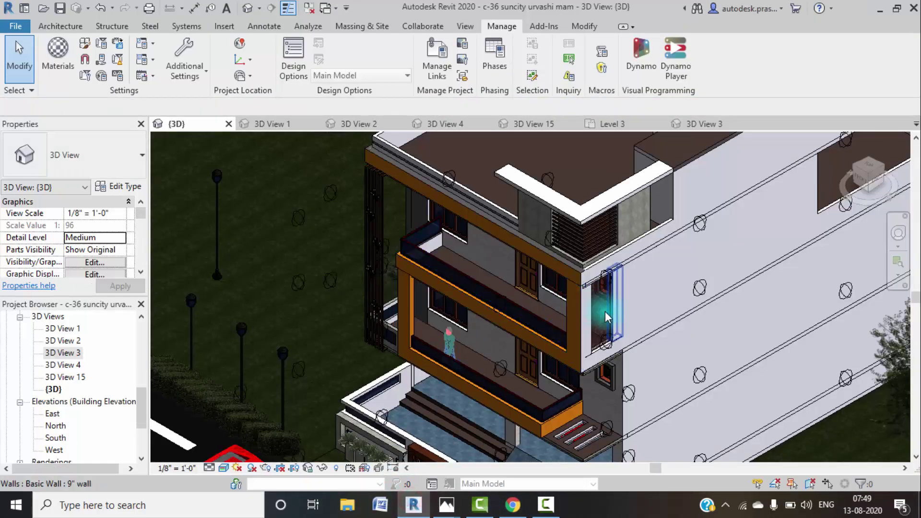
pyautogui.scroll(2, 601, 305)
pyautogui.scroll(2, 619, 312)
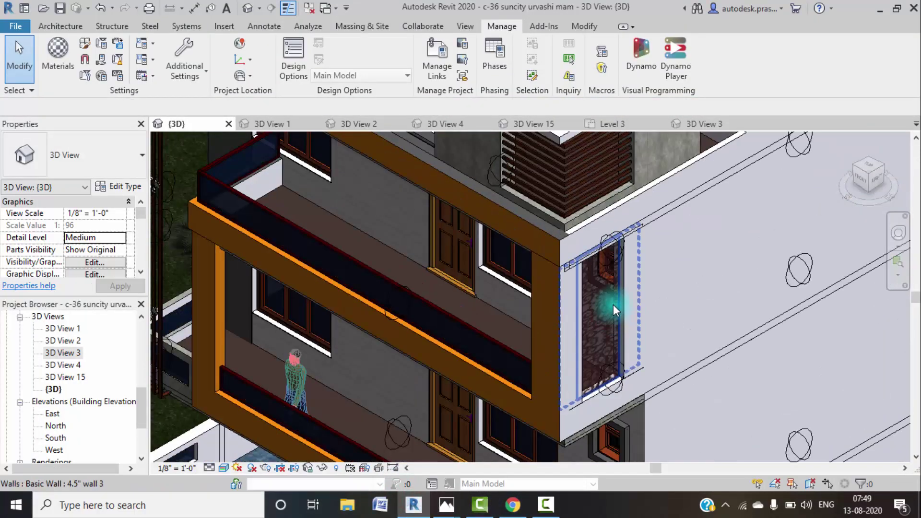
pyautogui.scroll(-1, 618, 287)
pyautogui.scroll(2, 616, 325)
pyautogui.scroll(1, 618, 330)
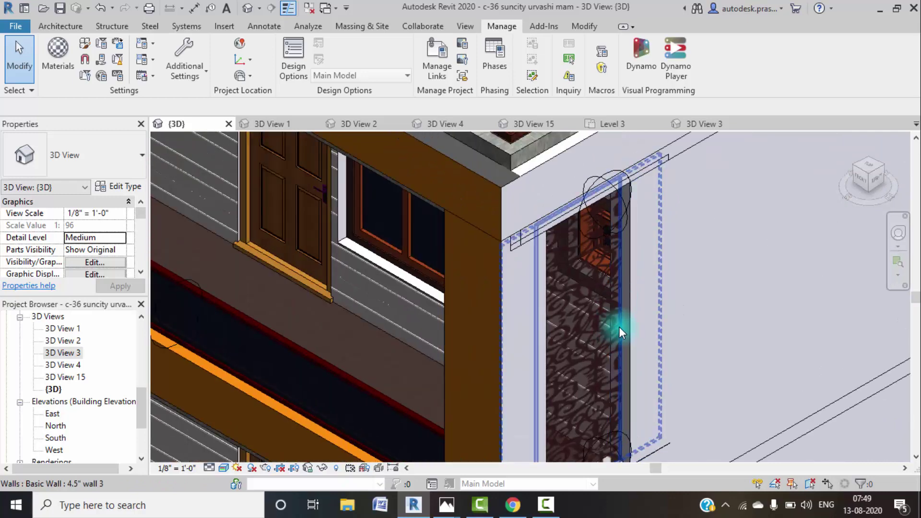
pyautogui.scroll(-2, 596, 306)
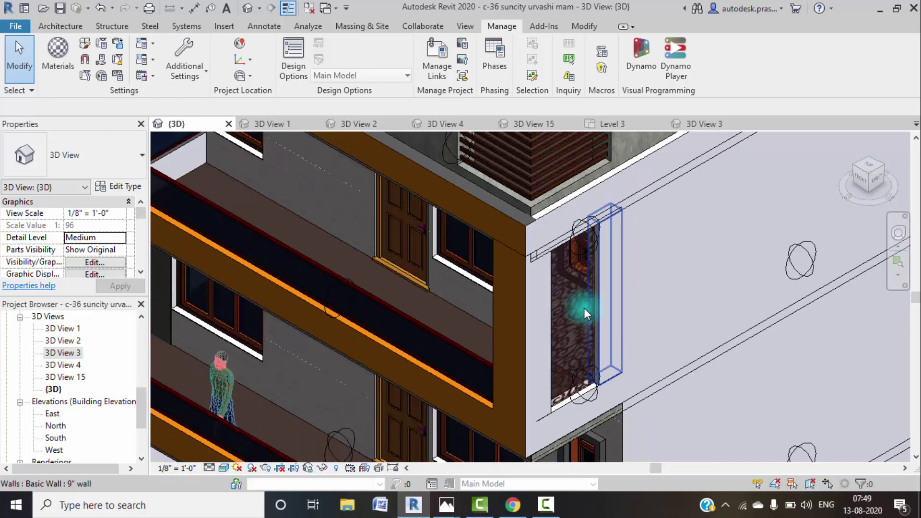
pyautogui.scroll(-2, 585, 321)
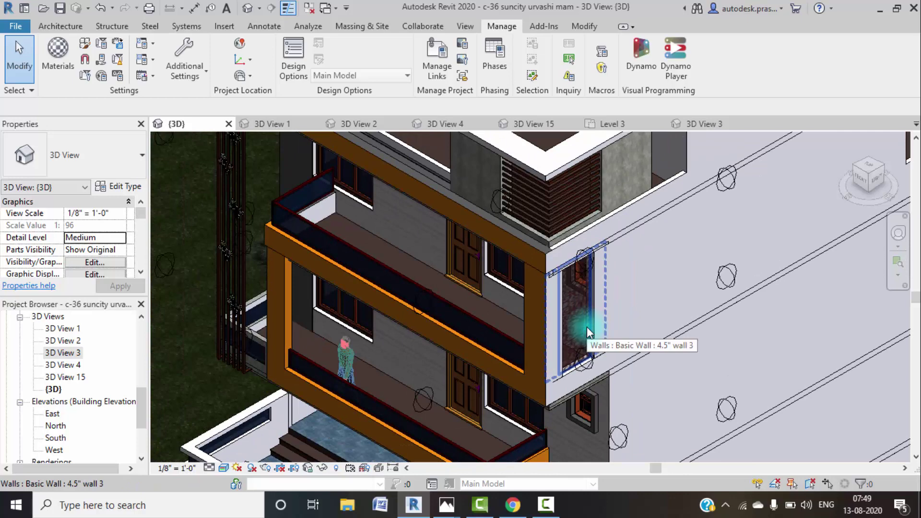
pyautogui.click(586, 327)
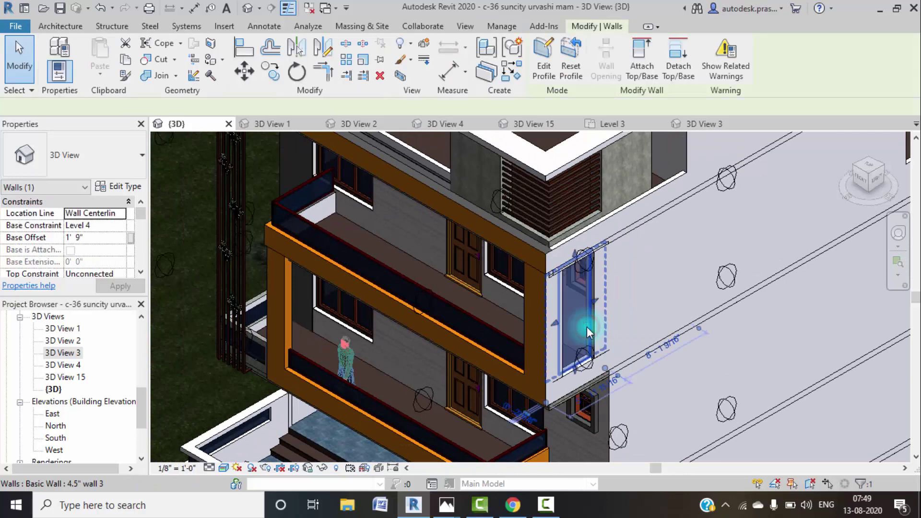
pyautogui.scroll(1, 575, 345)
pyautogui.scroll(2, 554, 298)
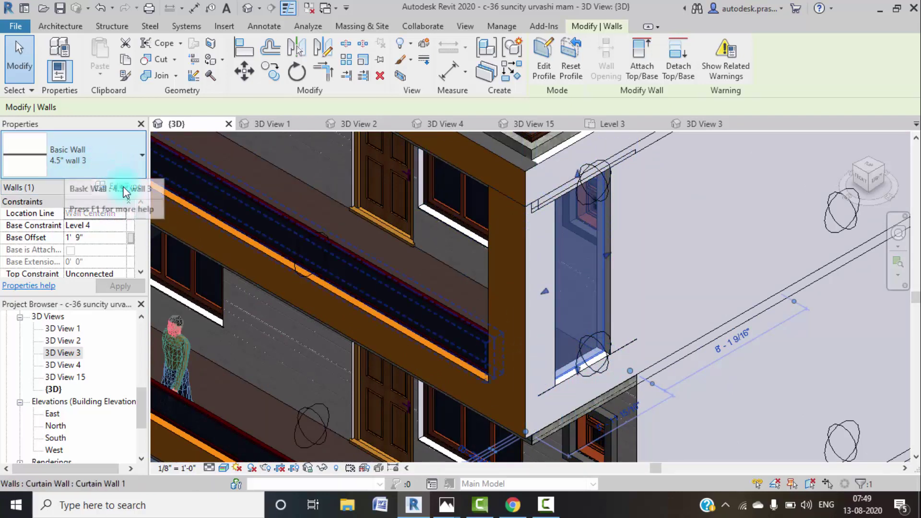
pyautogui.scroll(2, 597, 352)
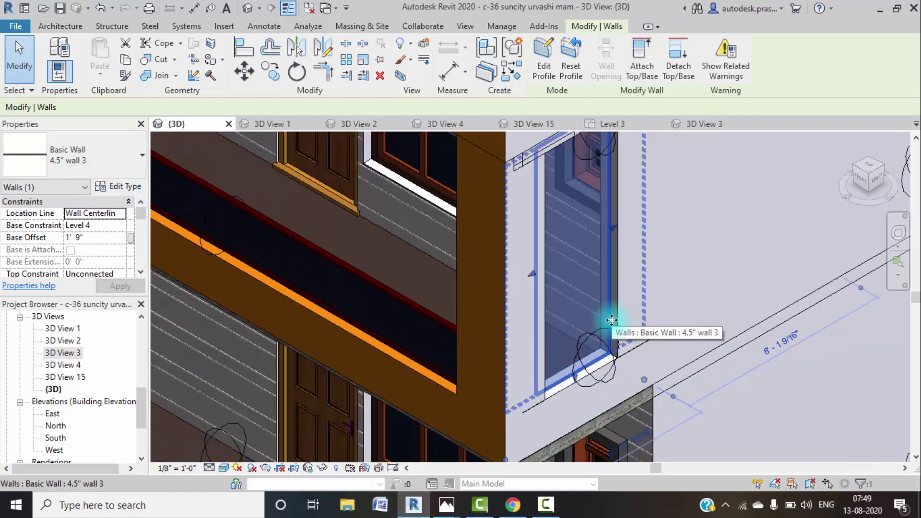
pyautogui.press('Escape')
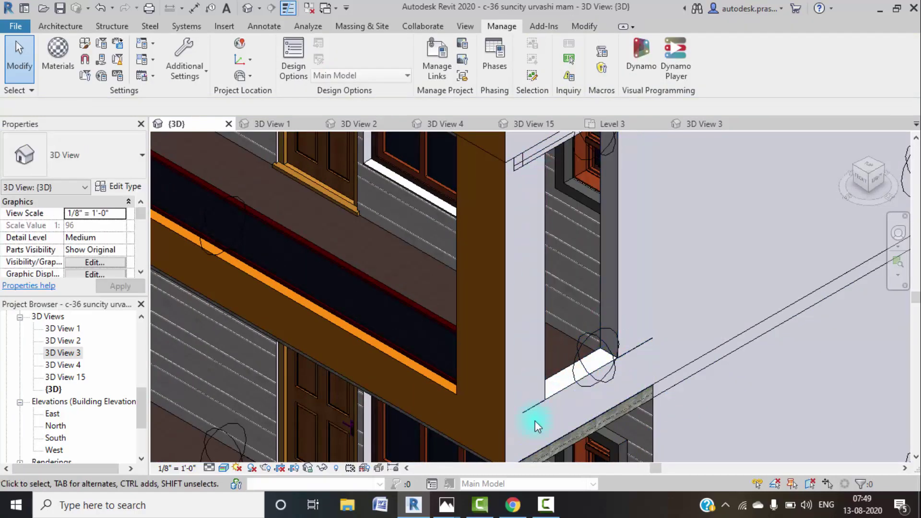
pyautogui.scroll(-2, 578, 300)
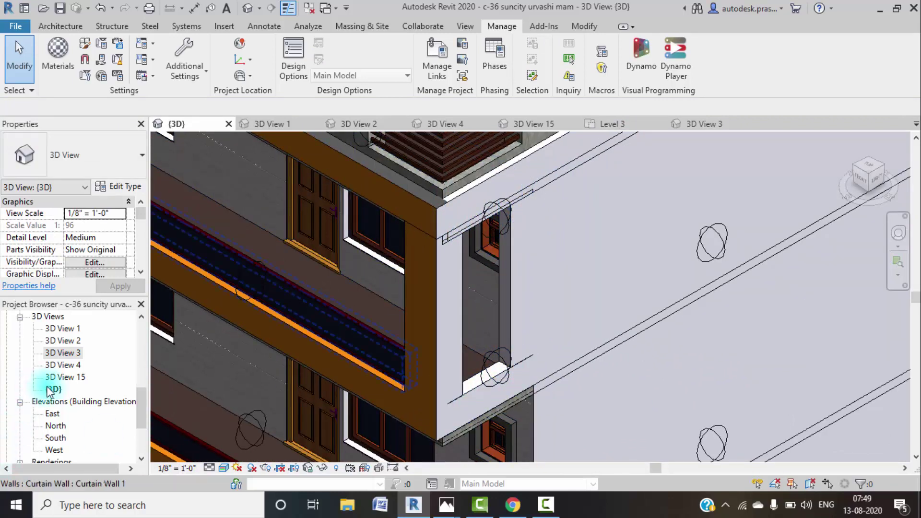
pyautogui.scroll(-1, 72, 411)
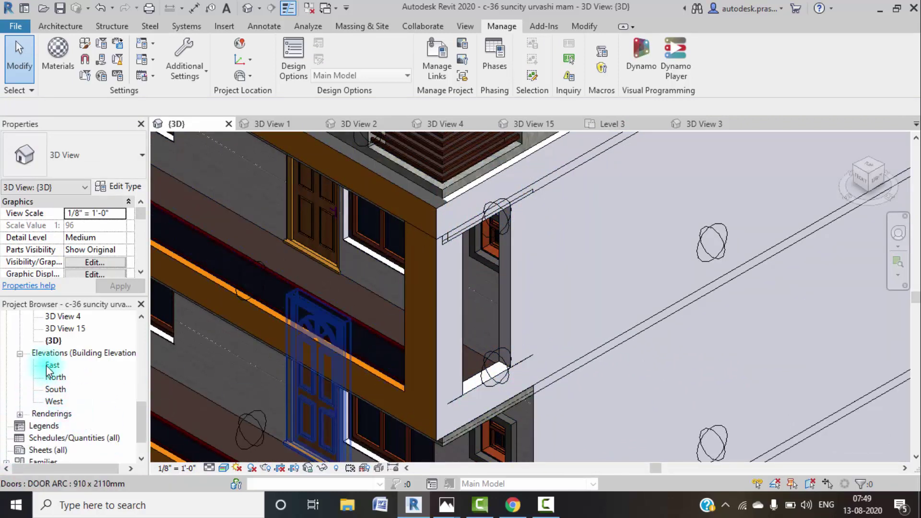
# Open the East elevation and frame the level markers.
pyautogui.click(47, 365)
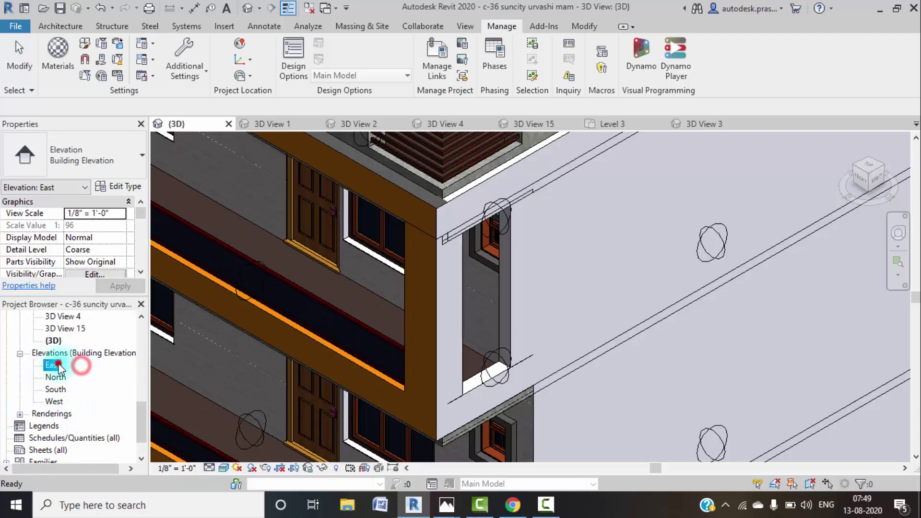
pyautogui.doubleClick(57, 367)
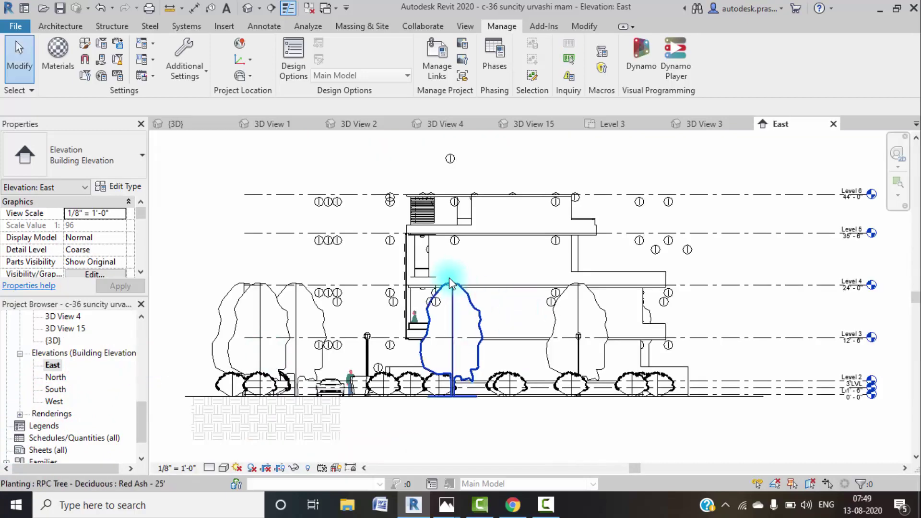
pyautogui.scroll(2, 431, 273)
pyautogui.scroll(1, 412, 302)
pyautogui.scroll(-2, 446, 304)
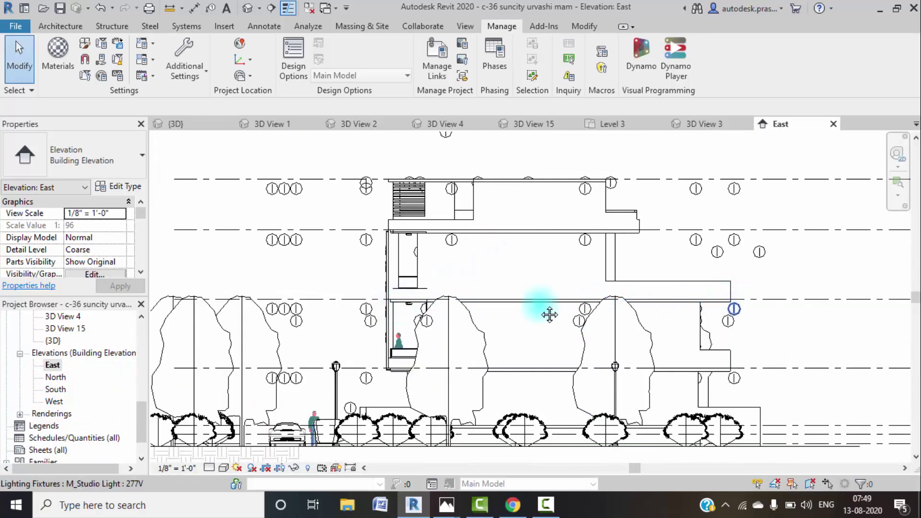
pyautogui.moveTo(550, 315); pyautogui.dragTo(538, 302, button='middle')
pyautogui.scroll(1, 604, 313)
pyautogui.scroll(1, 606, 319)
pyautogui.scroll(-1, 606, 318)
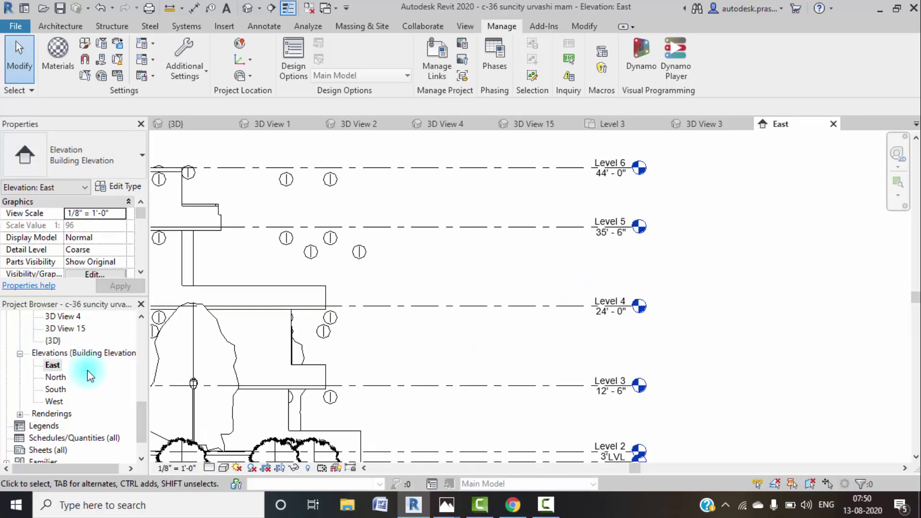
pyautogui.scroll(2, 88, 370)
pyautogui.scroll(1, 87, 369)
pyautogui.scroll(1, 87, 369)
pyautogui.scroll(2, 87, 370)
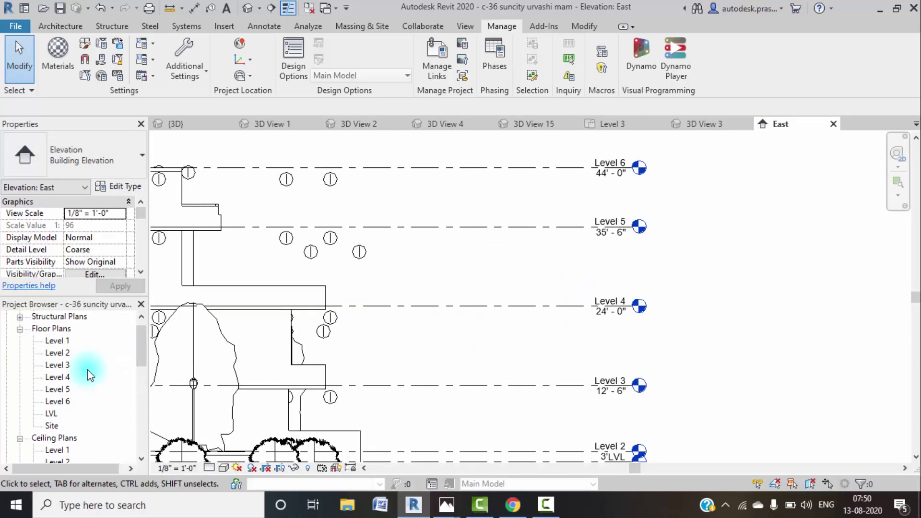
pyautogui.scroll(1, 87, 370)
# Open the Level 4 floor plan and zoom in.
pyautogui.doubleClick(60, 389)
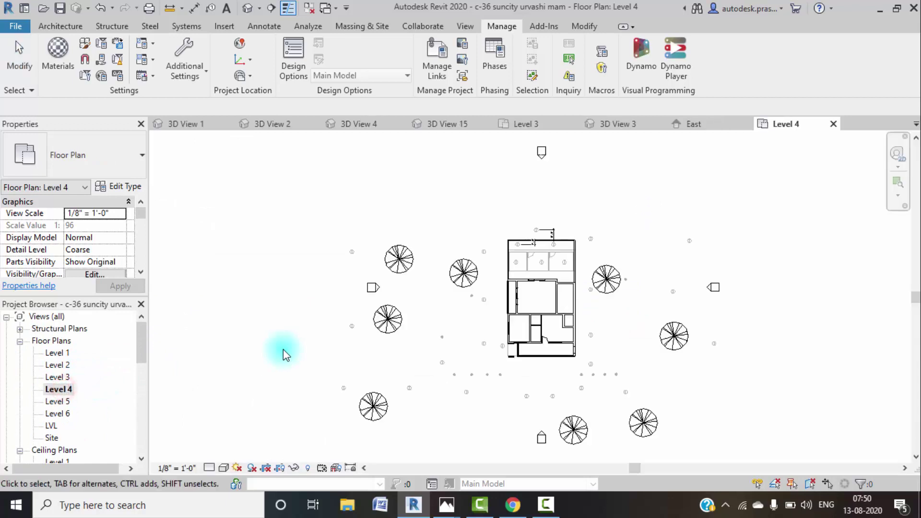
pyautogui.scroll(2, 579, 343)
pyautogui.scroll(4, 609, 378)
pyautogui.scroll(2, 579, 375)
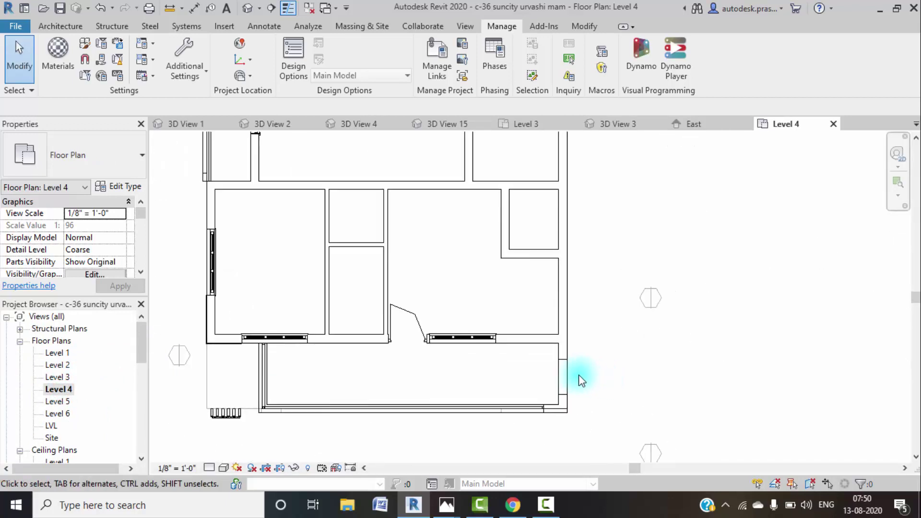
pyautogui.scroll(2, 578, 375)
pyautogui.scroll(2, 569, 411)
pyautogui.scroll(1, 565, 404)
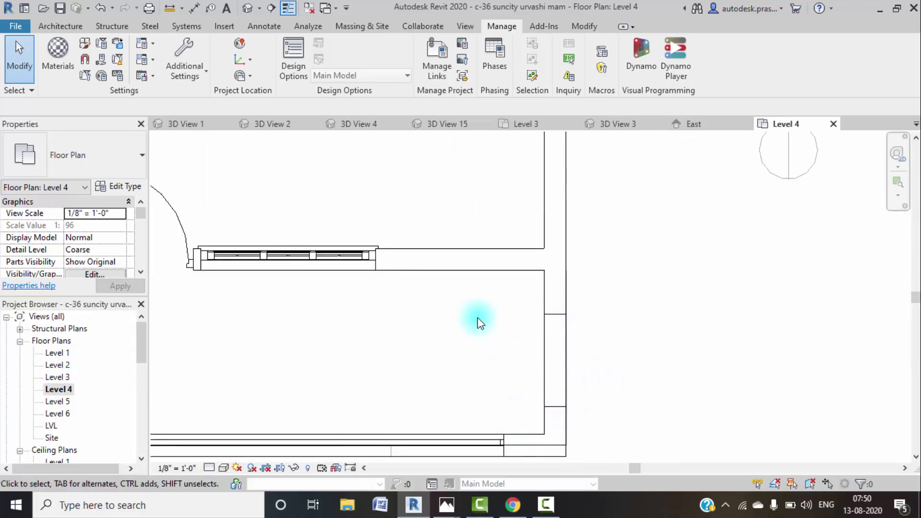
# Start an architectural wall and inspect the Curtain Wall 1 type settings without changes.
pyautogui.click(60, 26)
pyautogui.click(59, 76)
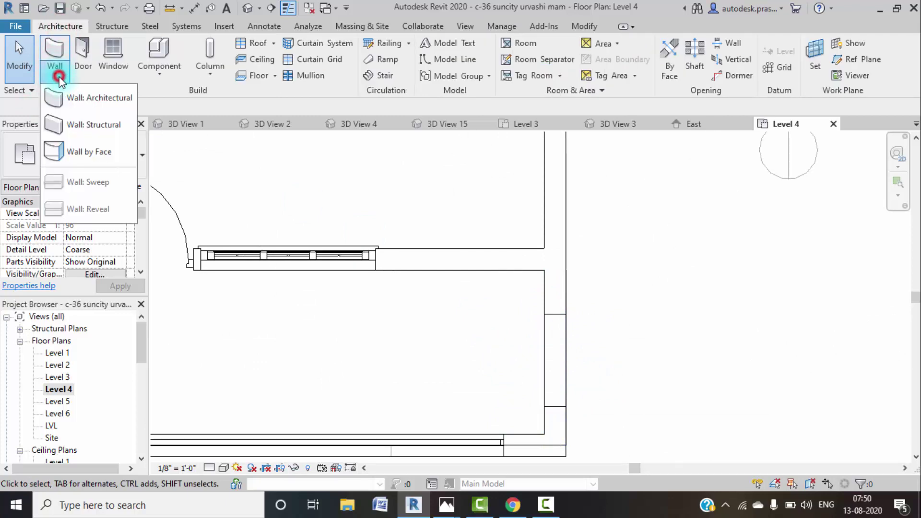
pyautogui.click(67, 97)
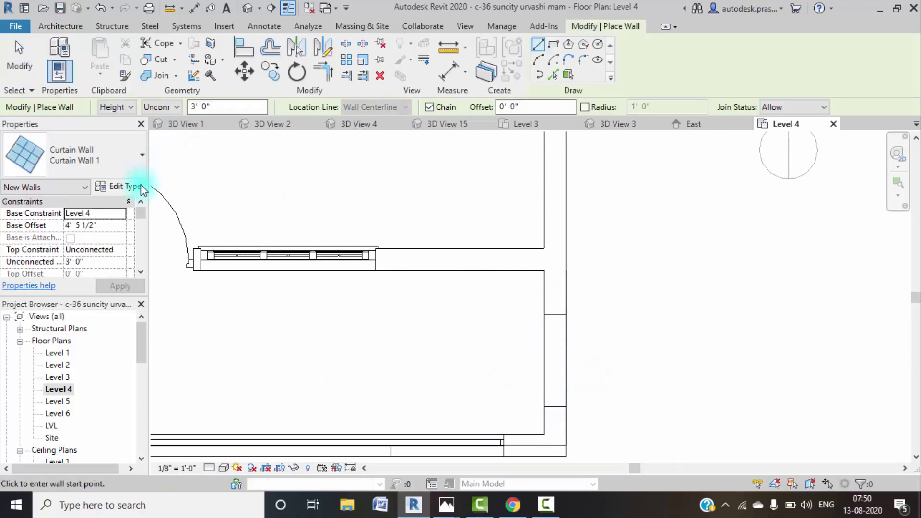
pyautogui.click(128, 190)
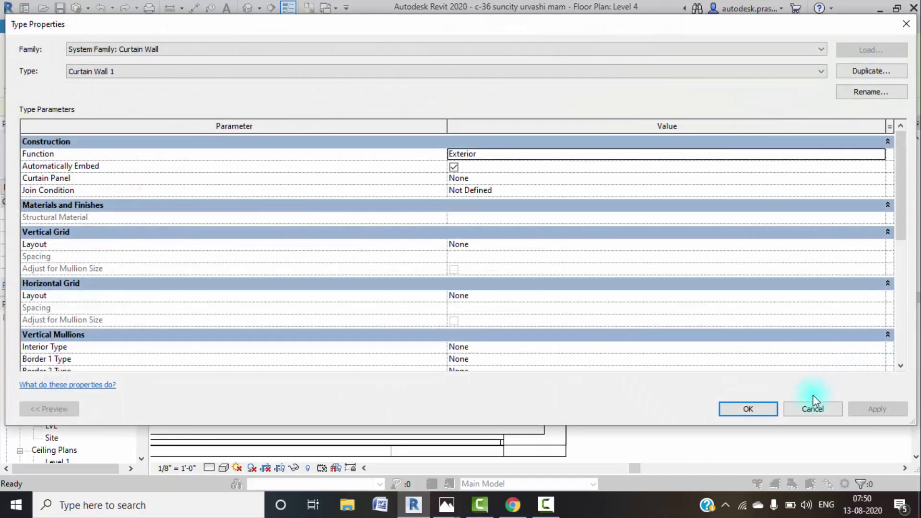
pyautogui.click(809, 405)
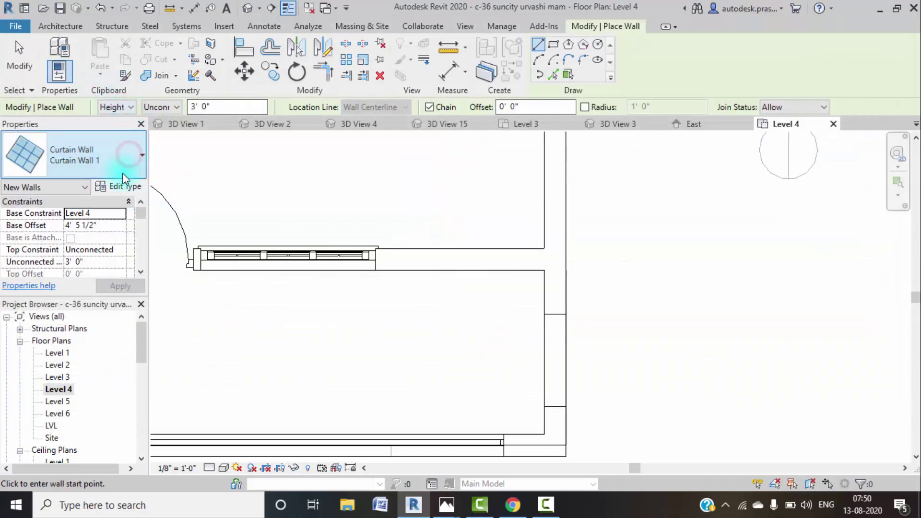
# Choose the Basic Wall 4.5" wall 3 type from the Type Selector.
pyautogui.click(123, 174)
pyautogui.scroll(-5, 98, 232)
pyautogui.scroll(3, 94, 243)
pyautogui.scroll(2, 94, 244)
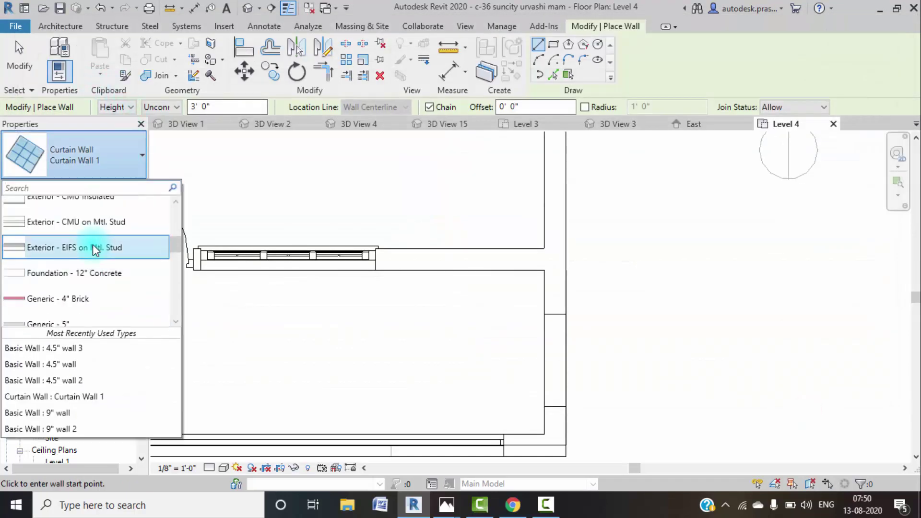
pyautogui.scroll(1, 79, 280)
pyautogui.scroll(1, 79, 280)
pyautogui.scroll(-1, 79, 280)
pyautogui.scroll(3, 79, 280)
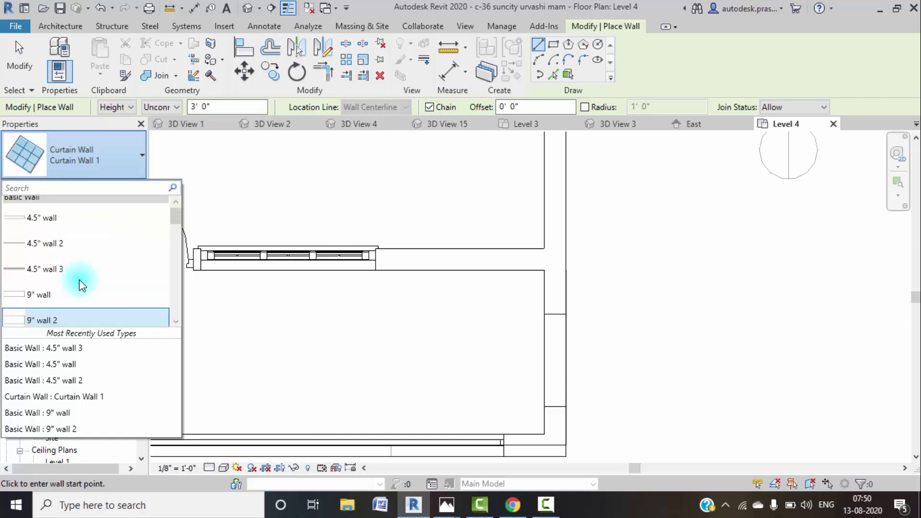
pyautogui.scroll(-1, 76, 280)
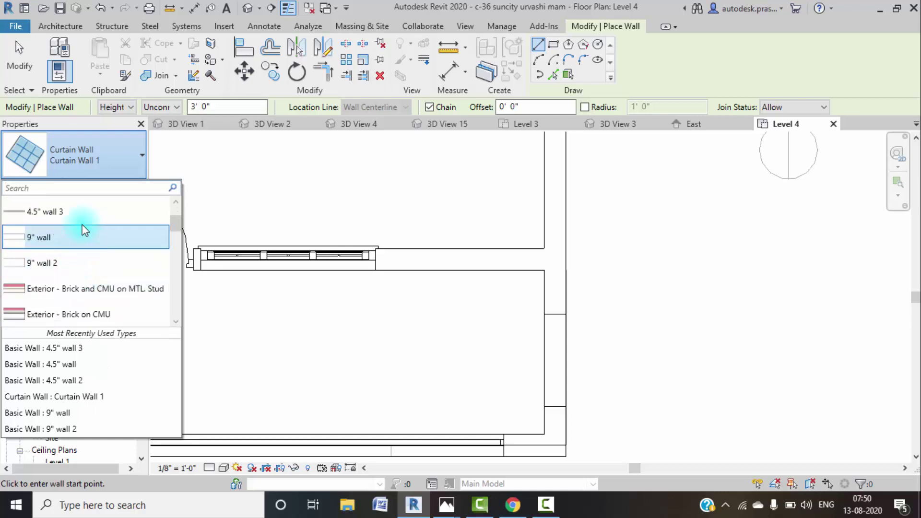
pyautogui.click(86, 211)
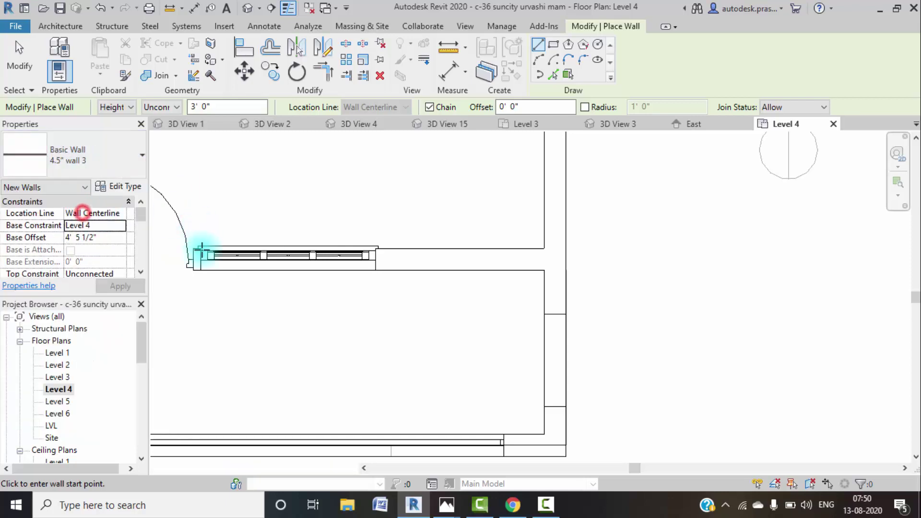
# Review its structure, a single 0' 1" jali layer, and accept the type settings.
pyautogui.click(142, 188)
pyautogui.click(614, 155)
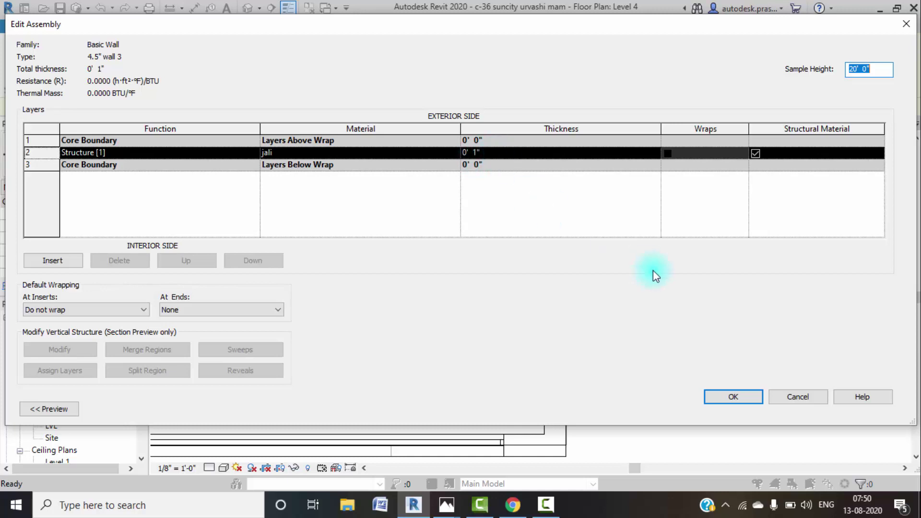
pyautogui.click(732, 398)
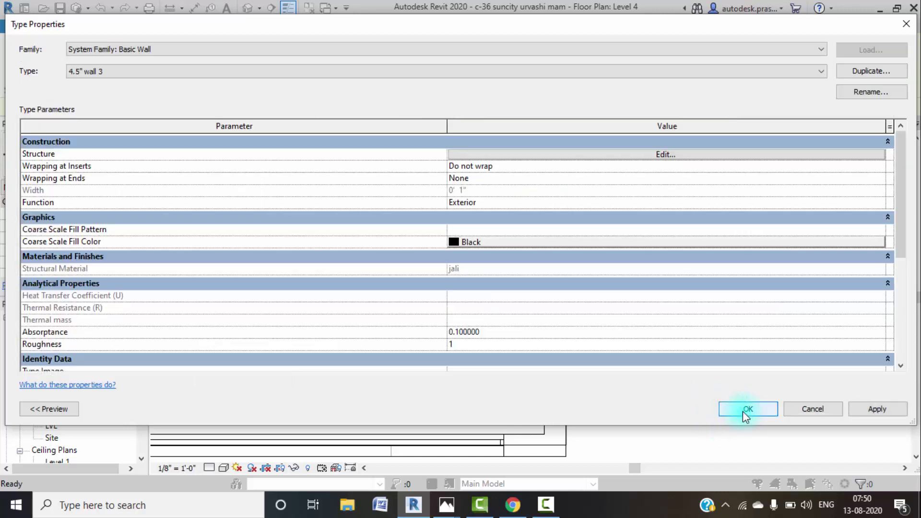
pyautogui.click(742, 410)
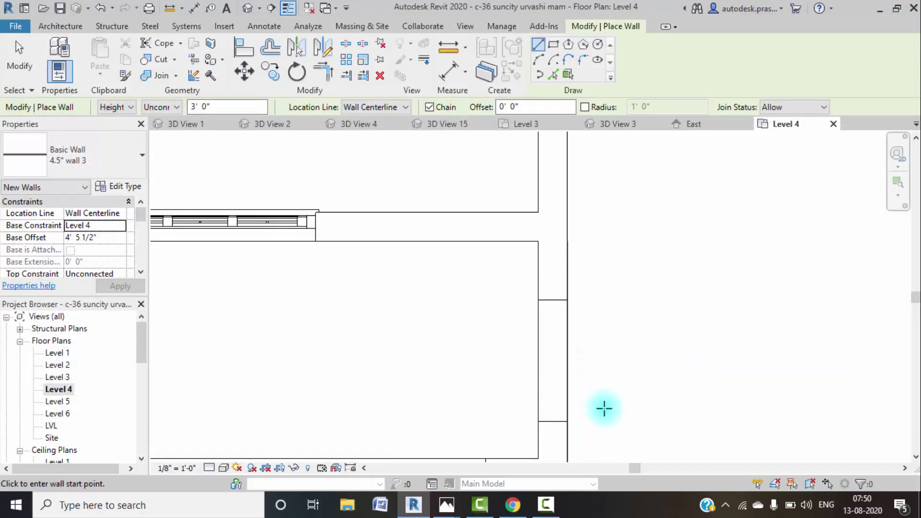
# Draw a 4.5" wall 3 segment up from the existing wall's endpoint on Level 4.
pyautogui.moveTo(604, 408); pyautogui.dragTo(553, 273, button='middle')
pyautogui.scroll(2, 493, 246)
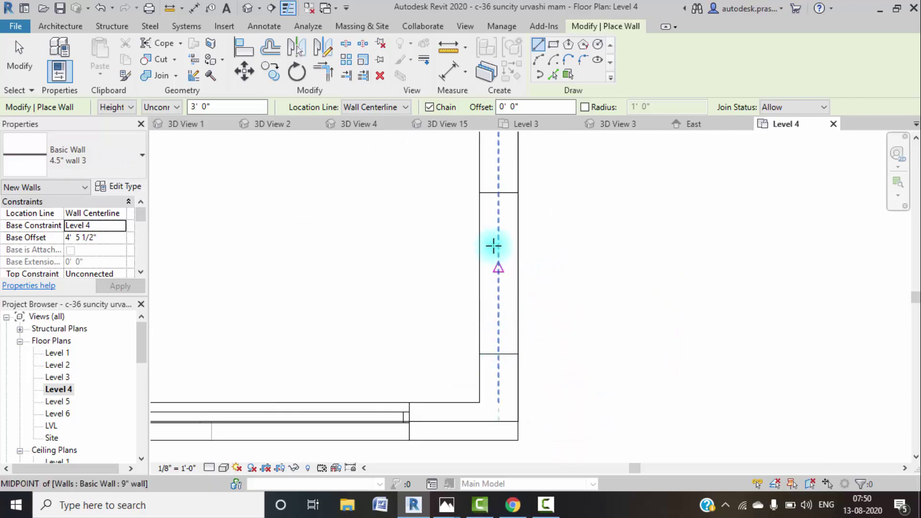
pyautogui.click(499, 354)
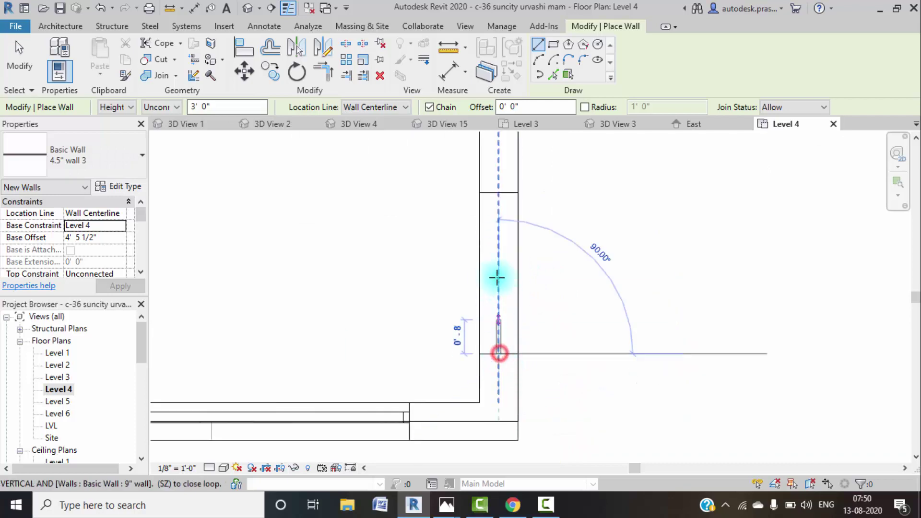
pyautogui.click(498, 194)
pyautogui.press('Escape')
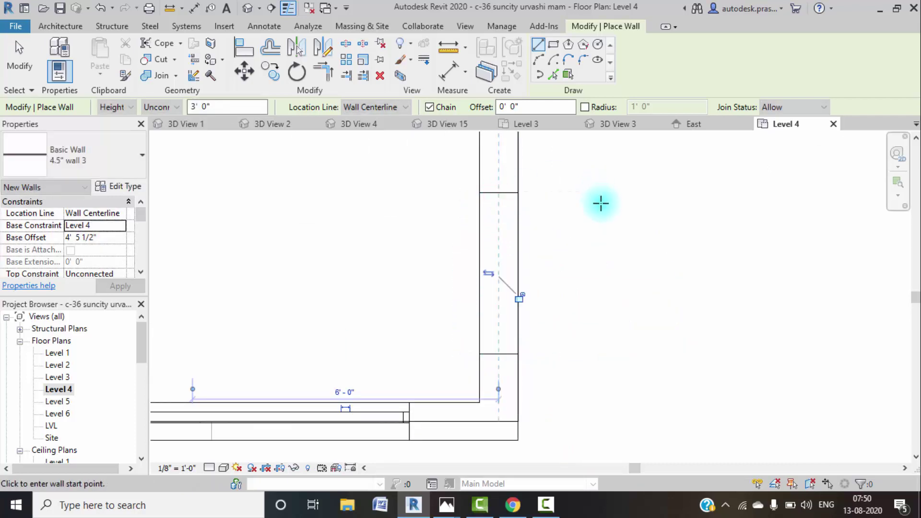
pyautogui.press('Escape')
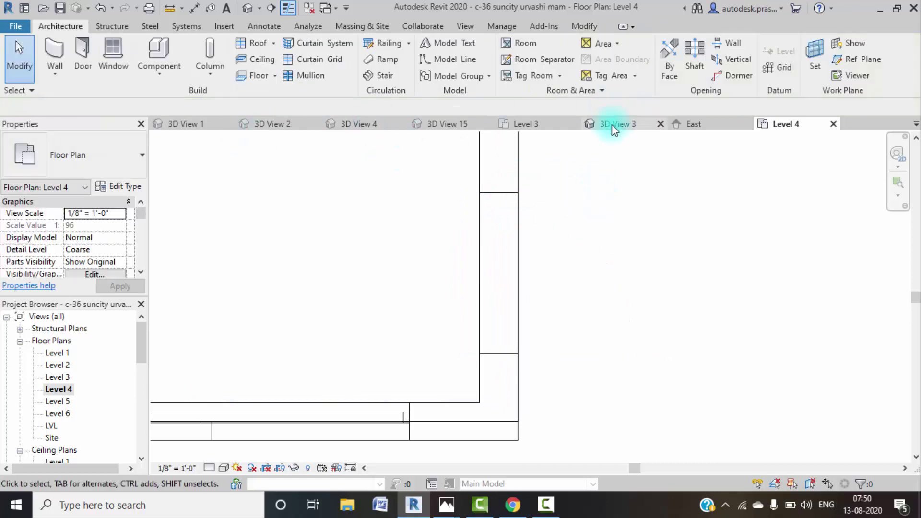
# In the default 3D view, select the new wall and view it from RIGHT.
pyautogui.click(247, 7)
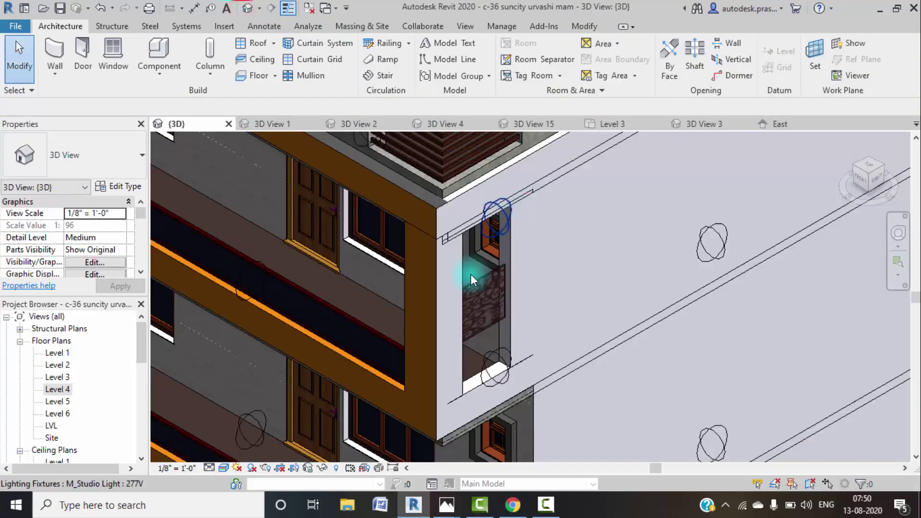
pyautogui.scroll(-2, 471, 275)
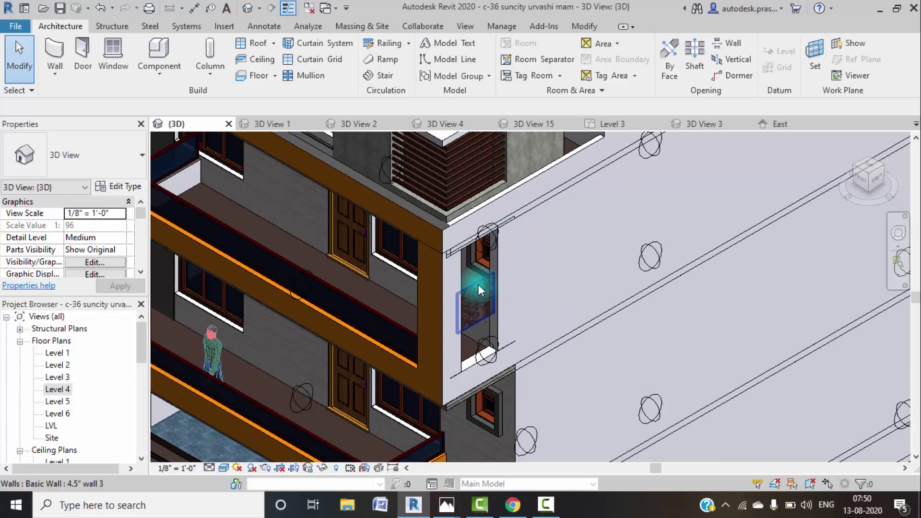
pyautogui.click(478, 285)
pyautogui.moveTo(875, 176); pyautogui.dragTo(877, 181)
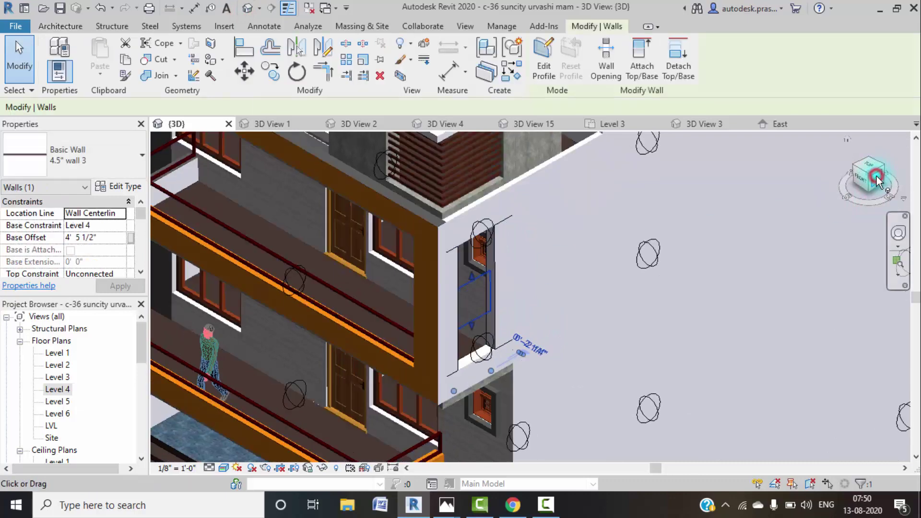
pyautogui.click(875, 180)
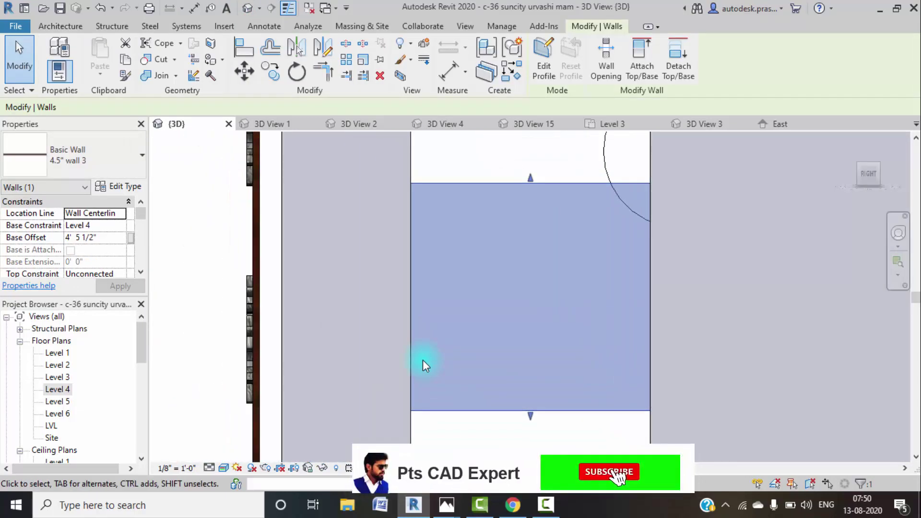
pyautogui.scroll(-2, 422, 359)
pyautogui.scroll(-2, 431, 345)
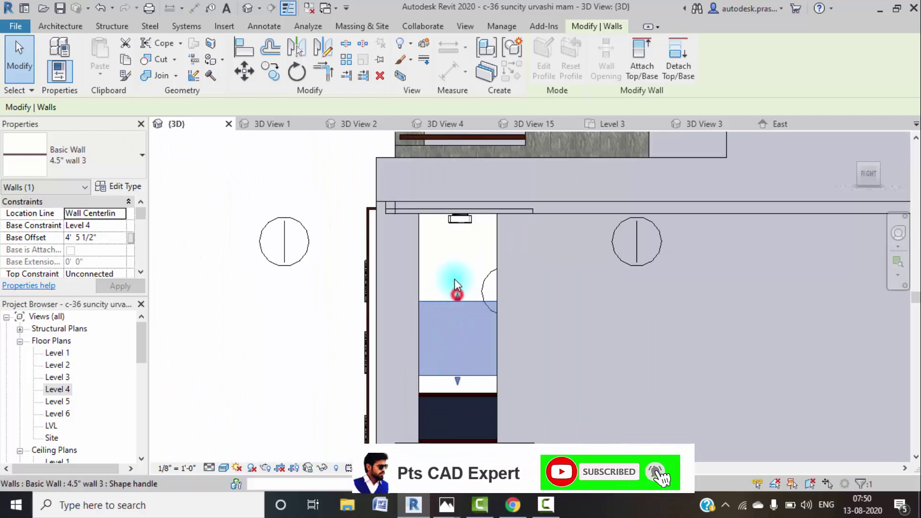
# Drag the wall's top to the slab and bottom to the ledge, base offset 1' 9".
pyautogui.moveTo(457, 293); pyautogui.dragTo(463, 218)
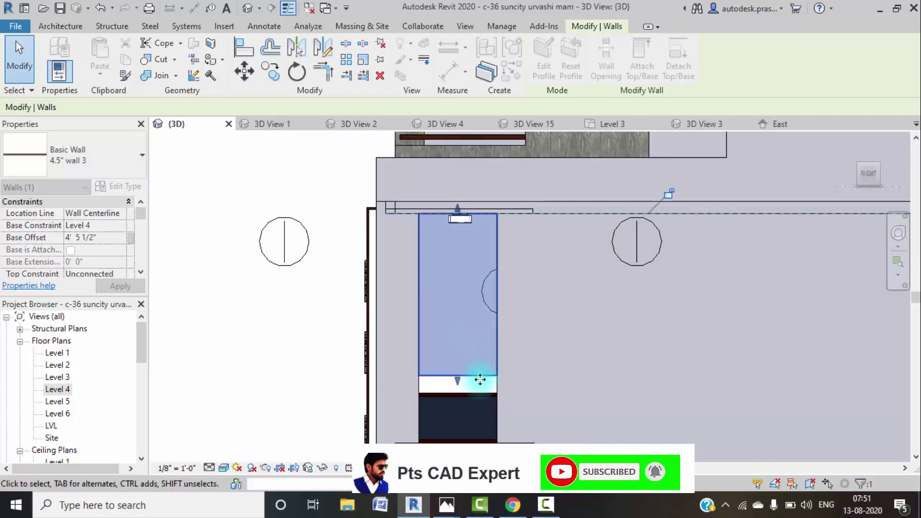
pyautogui.moveTo(457, 380); pyautogui.dragTo(460, 439)
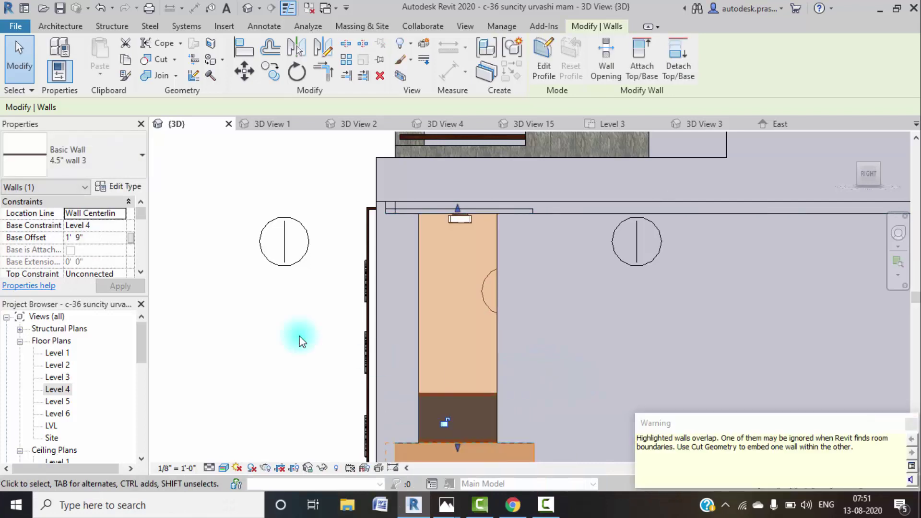
pyautogui.click(245, 314)
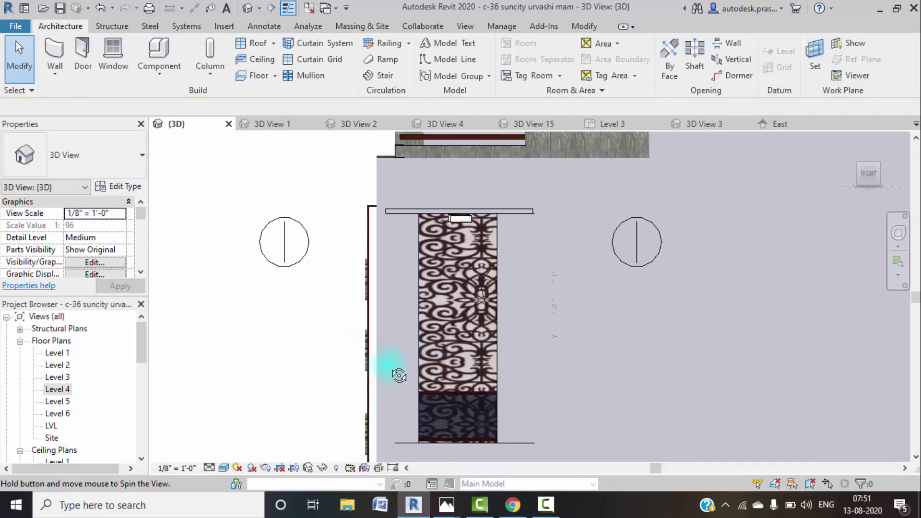
pyautogui.keyDown('shift'); pyautogui.moveTo(356, 344); pyautogui.dragTo(441, 330, button='middle'); pyautogui.keyUp('shift')
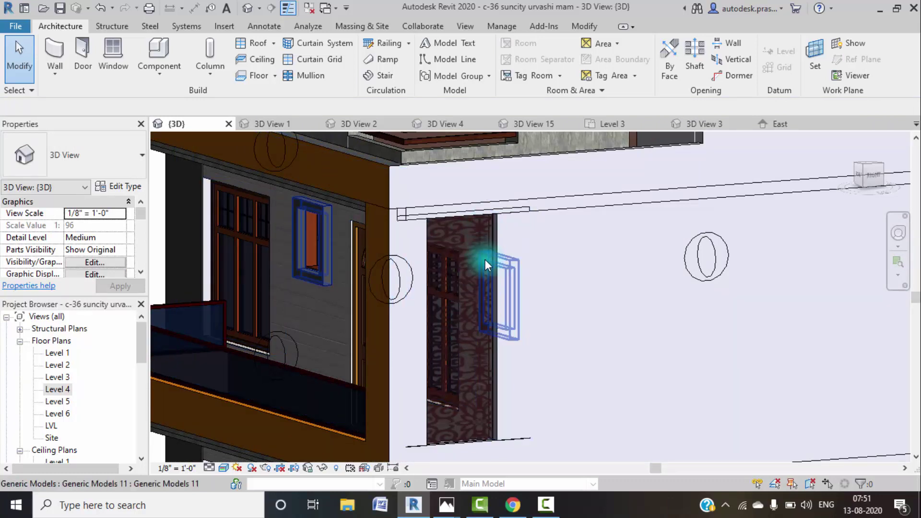
pyautogui.scroll(2, 482, 271)
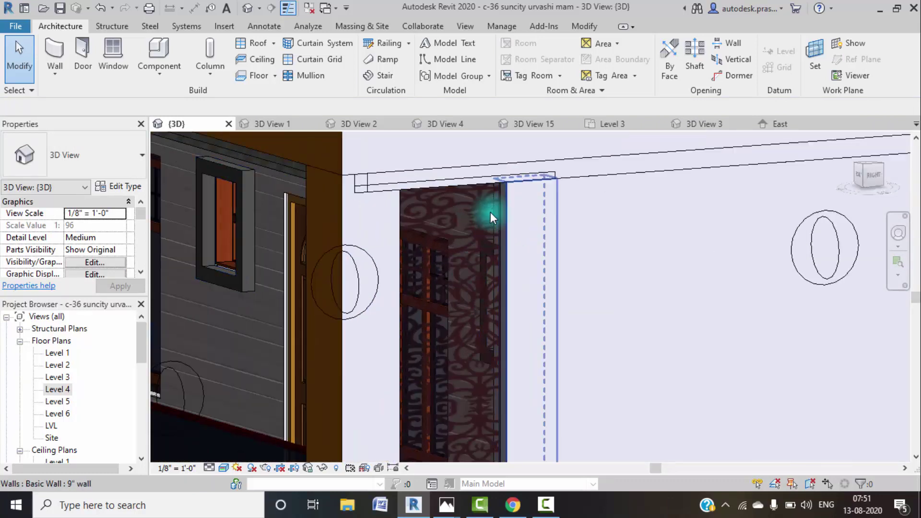
pyautogui.click(495, 225)
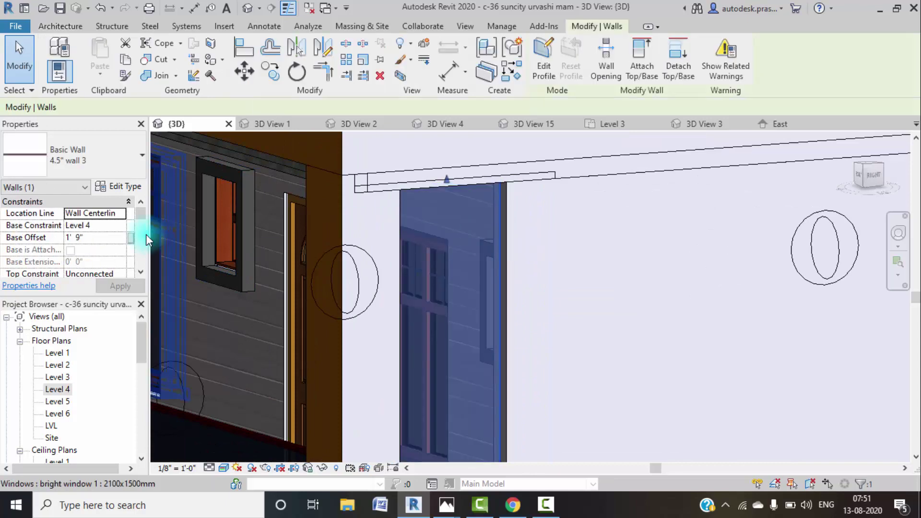
# Review the wall layer's jali material in the Material Browser.
pyautogui.click(124, 186)
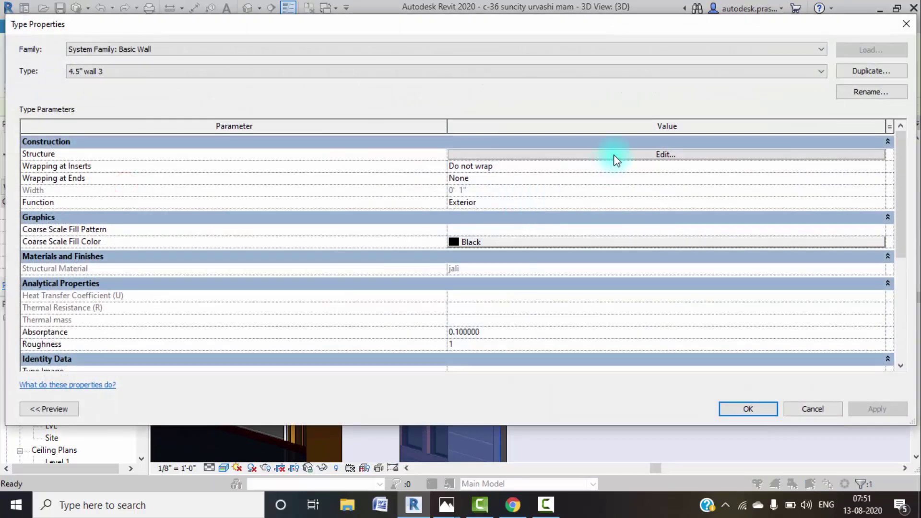
pyautogui.click(611, 156)
pyautogui.click(452, 154)
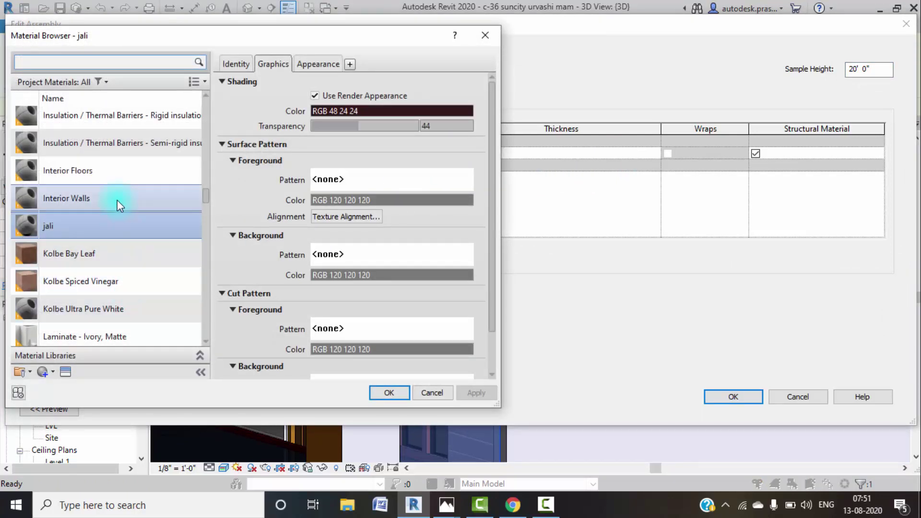
pyautogui.click(117, 200)
pyautogui.click(384, 393)
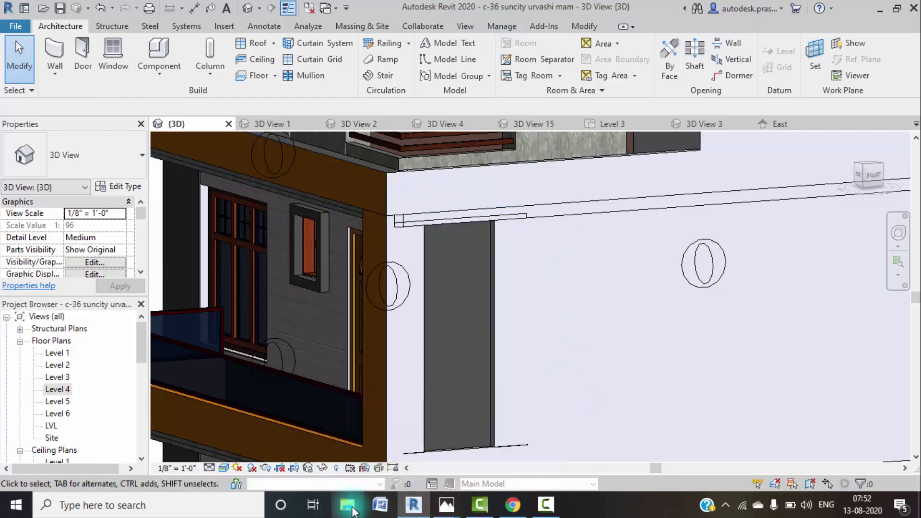
# Open jali1.jpg from the Desktop in Windows Photos.
pyautogui.click(349, 505)
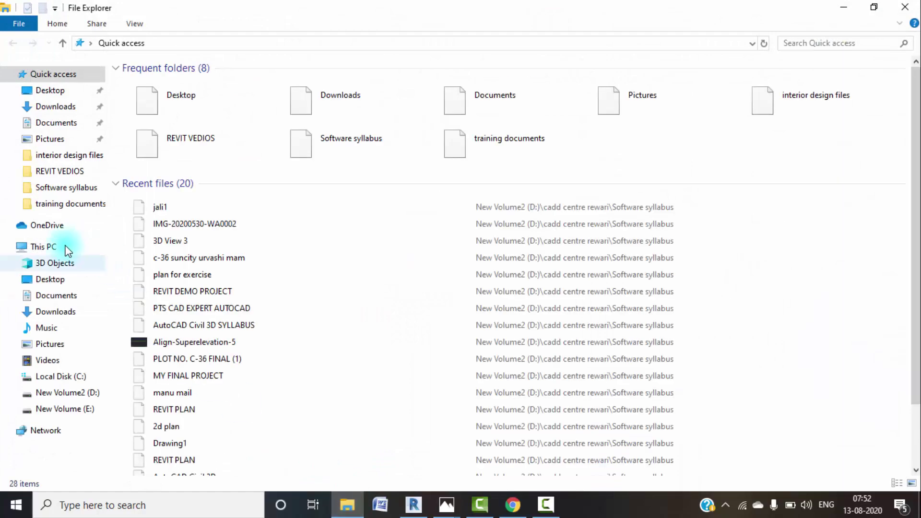
pyautogui.click(68, 279)
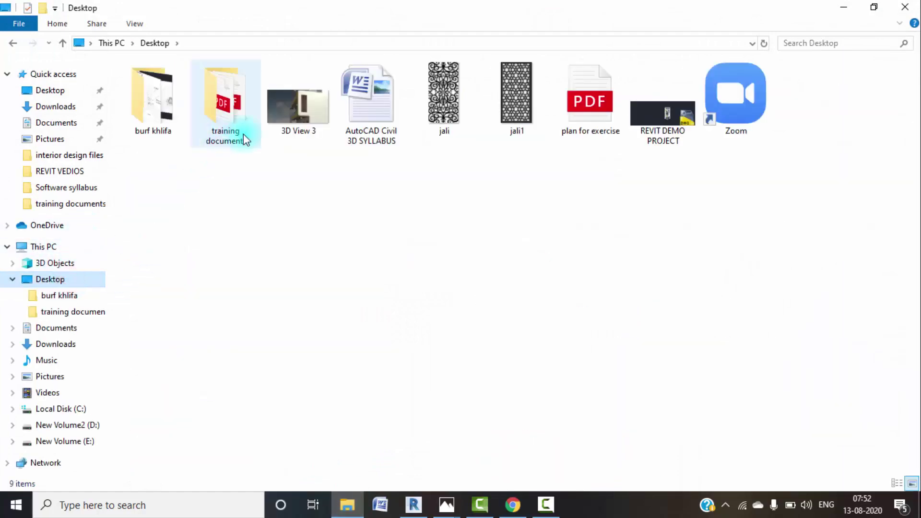
pyautogui.click(512, 110)
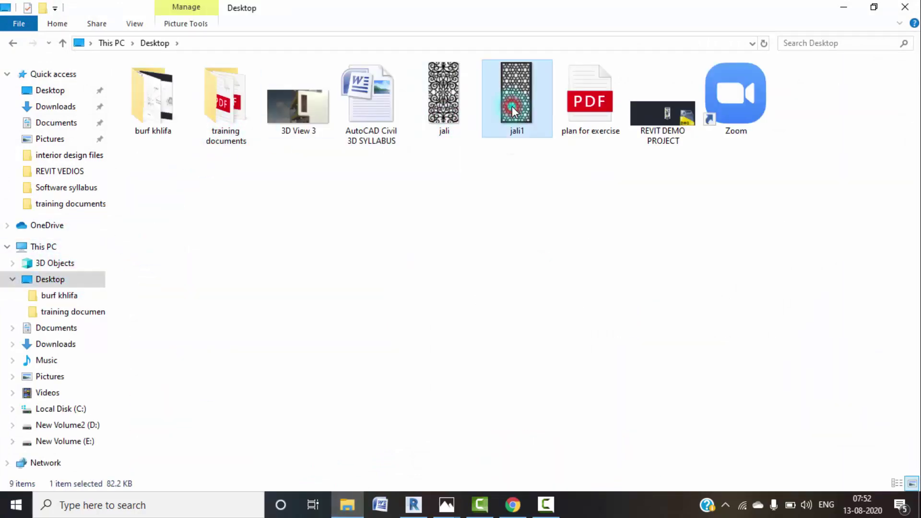
pyautogui.doubleClick(511, 105)
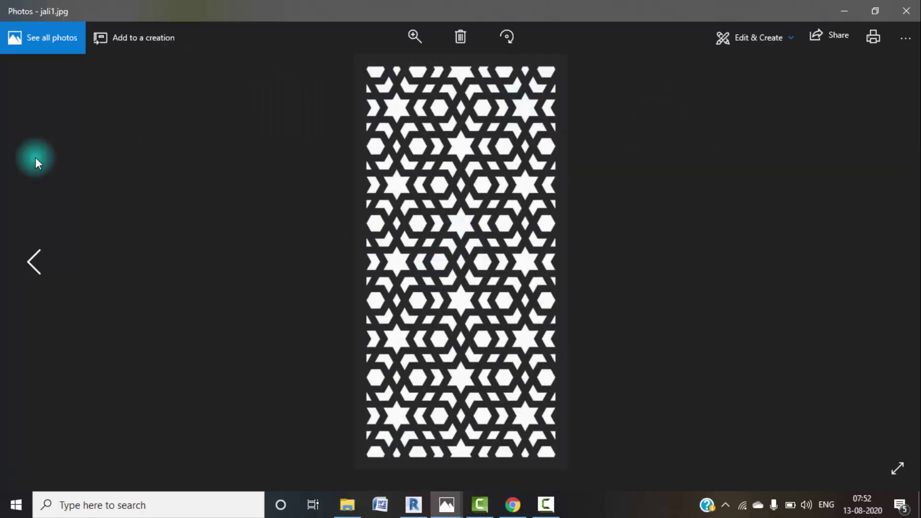
# Open jali1.jpg in the Photos editor's crop tool.
pyautogui.click(764, 40)
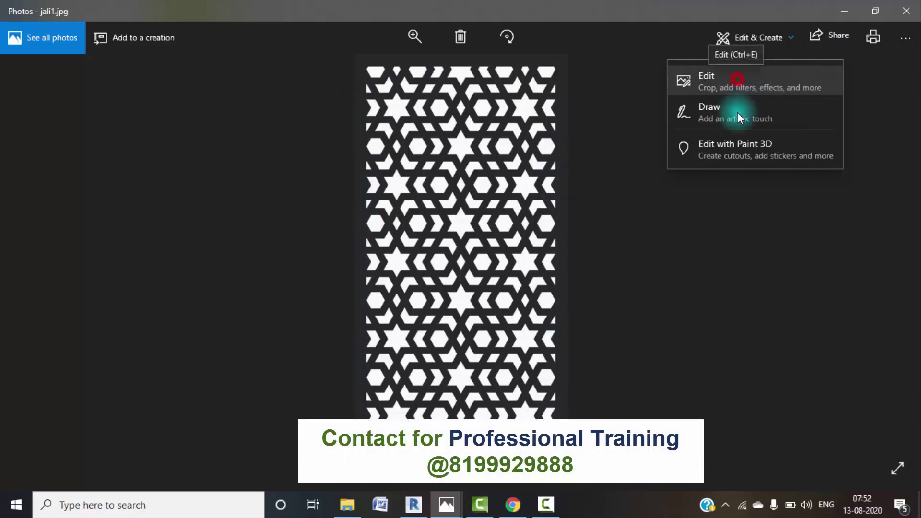
pyautogui.click(730, 87)
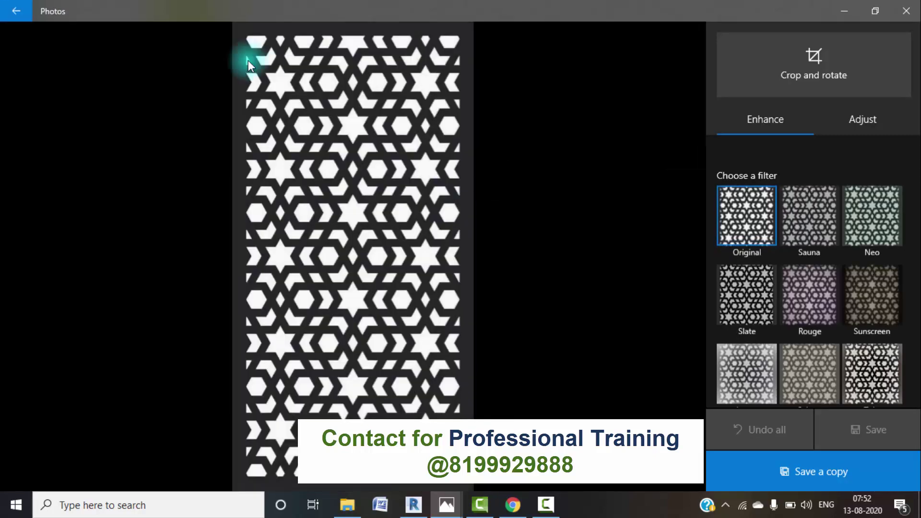
pyautogui.click(792, 77)
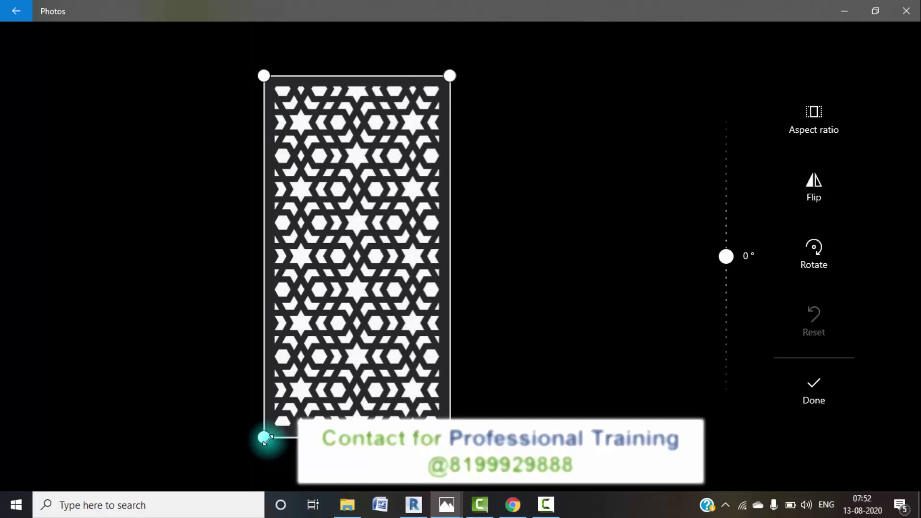
# Trim the white borders to a tall narrow pattern panel and finish cropping.
pyautogui.click(266, 437)
pyautogui.moveTo(267, 438); pyautogui.dragTo(278, 427)
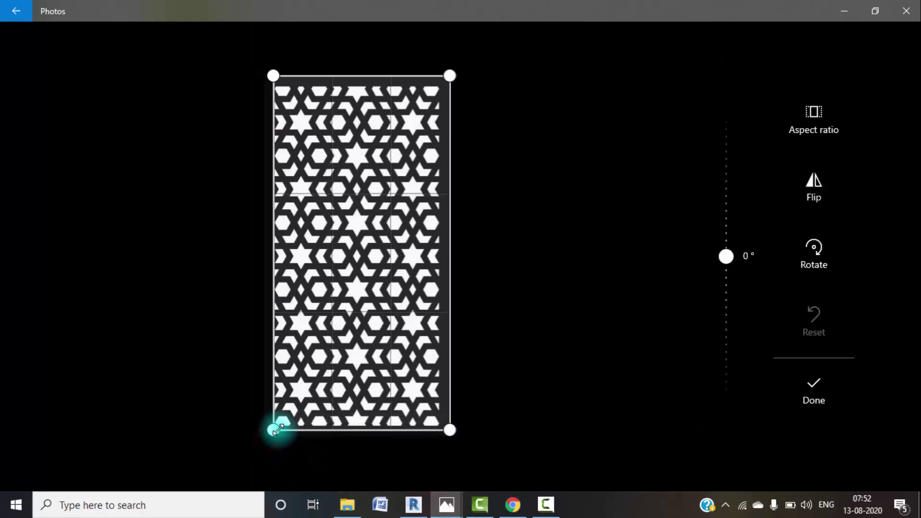
pyautogui.click(445, 438)
pyautogui.moveTo(445, 437); pyautogui.dragTo(438, 429)
pyautogui.click(393, 98)
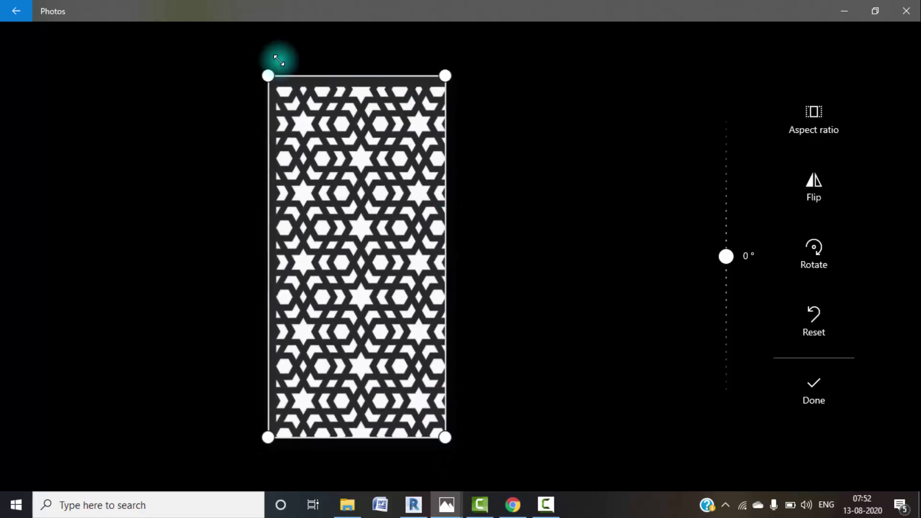
pyautogui.moveTo(267, 77); pyautogui.dragTo(274, 83)
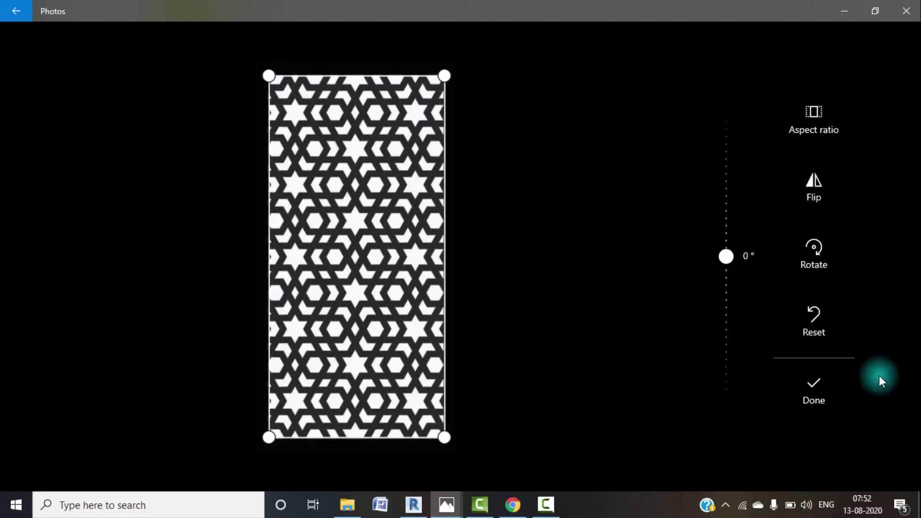
pyautogui.click(818, 396)
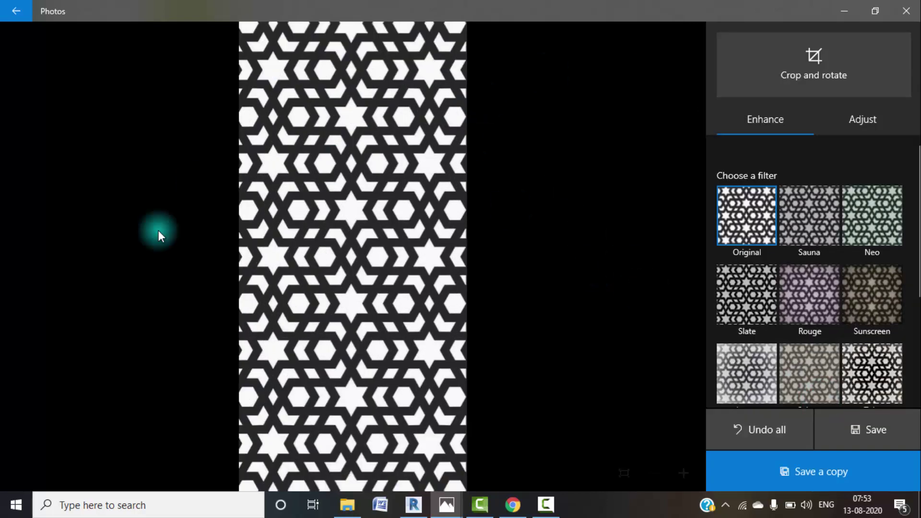
# Save the cropped copy to the Desktop as jali1, replacing the existing file.
pyautogui.click(804, 472)
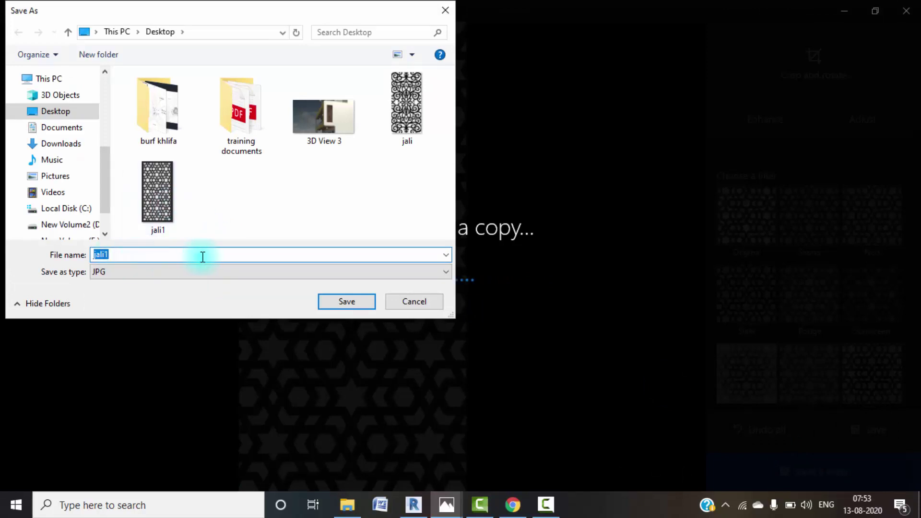
pyautogui.click(346, 301)
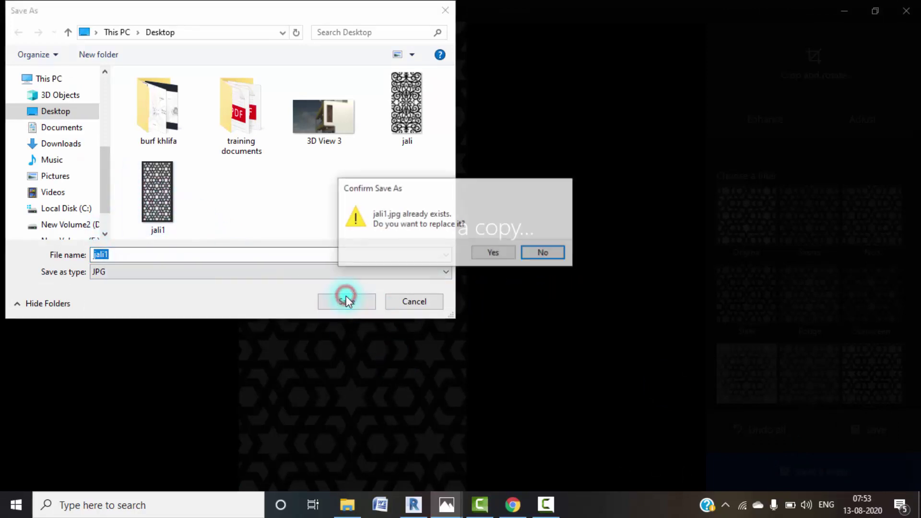
pyautogui.click(505, 250)
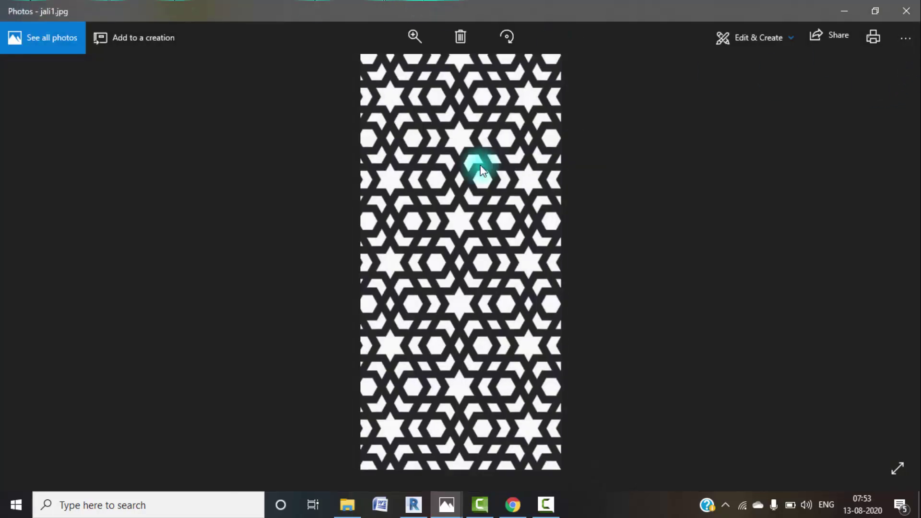
# Close Photos and the Desktop folder, then open Revit's Manage > Materials browser.
pyautogui.click(905, 11)
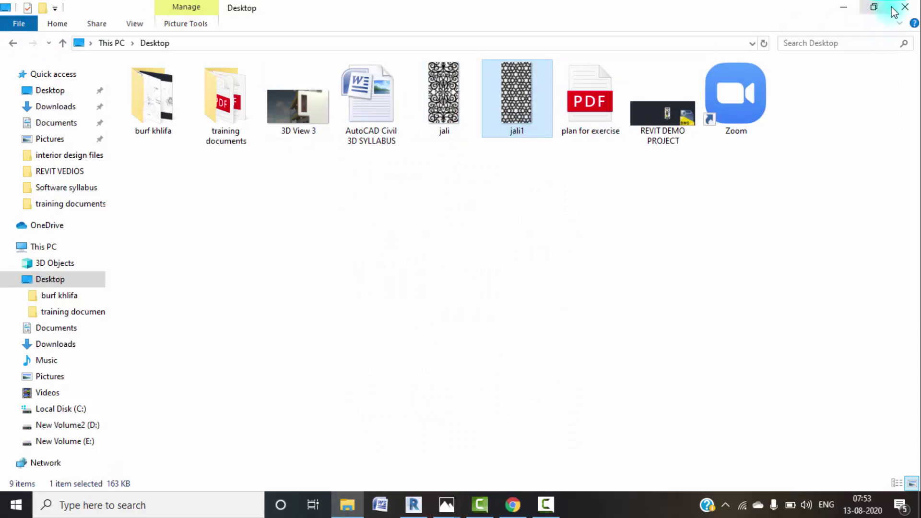
pyautogui.click(904, 7)
pyautogui.scroll(-1, 427, 394)
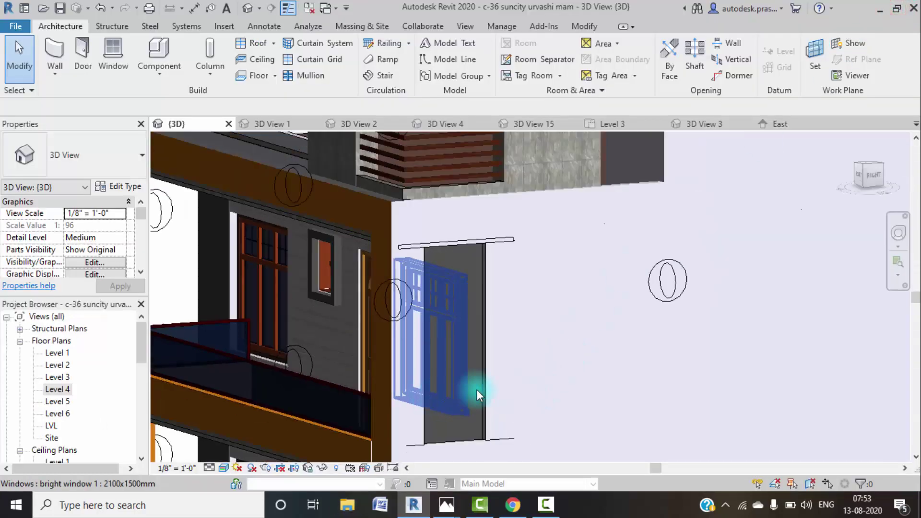
pyautogui.click(509, 30)
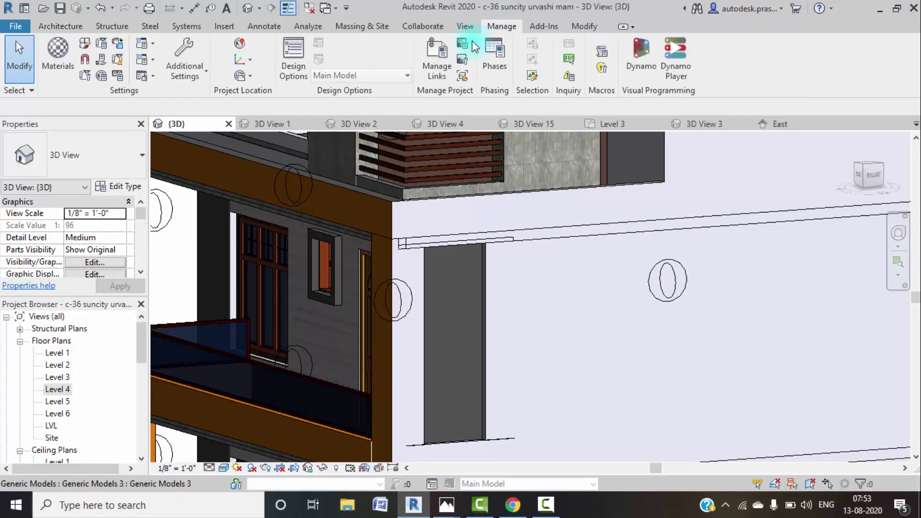
pyautogui.click(48, 61)
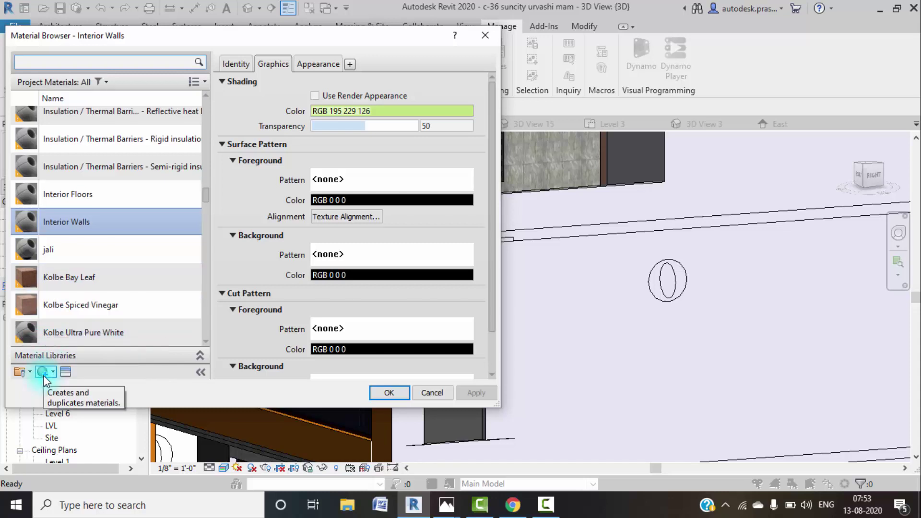
# Create a blank material in the Material Browser and rename it 'jali pattren'.
pyautogui.click(45, 373)
pyautogui.click(57, 383)
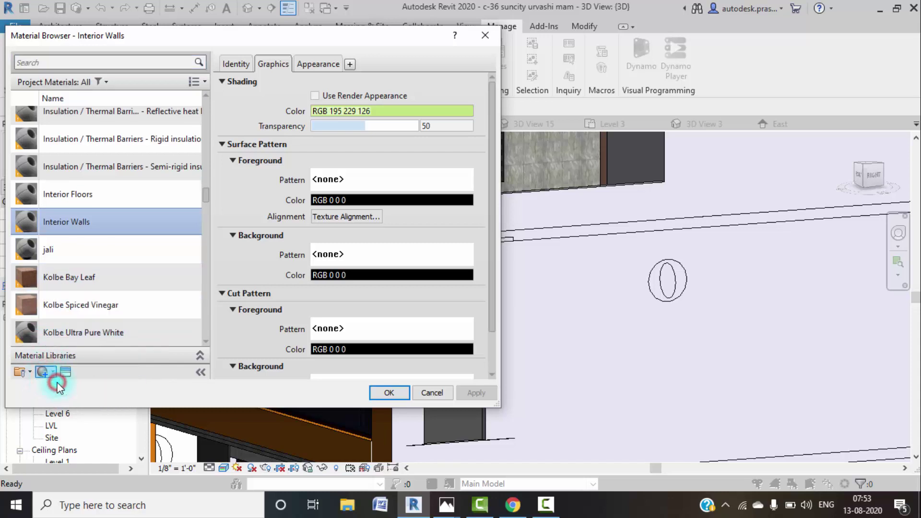
pyautogui.click(85, 216)
pyautogui.rightClick(85, 216)
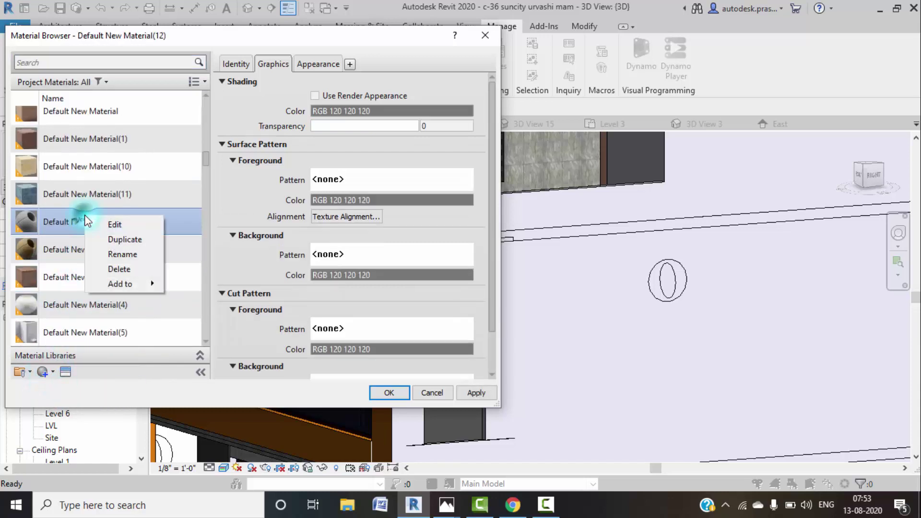
pyautogui.click(117, 257)
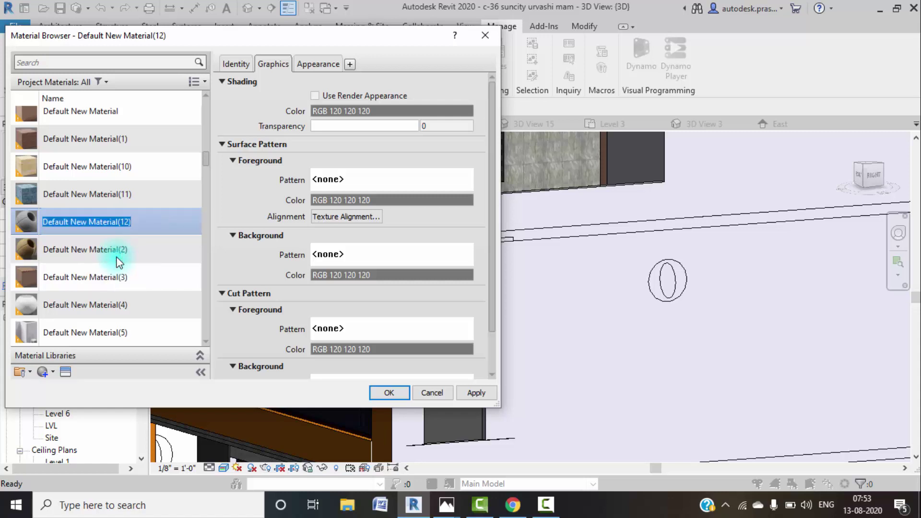
pyautogui.write('jali patteren')
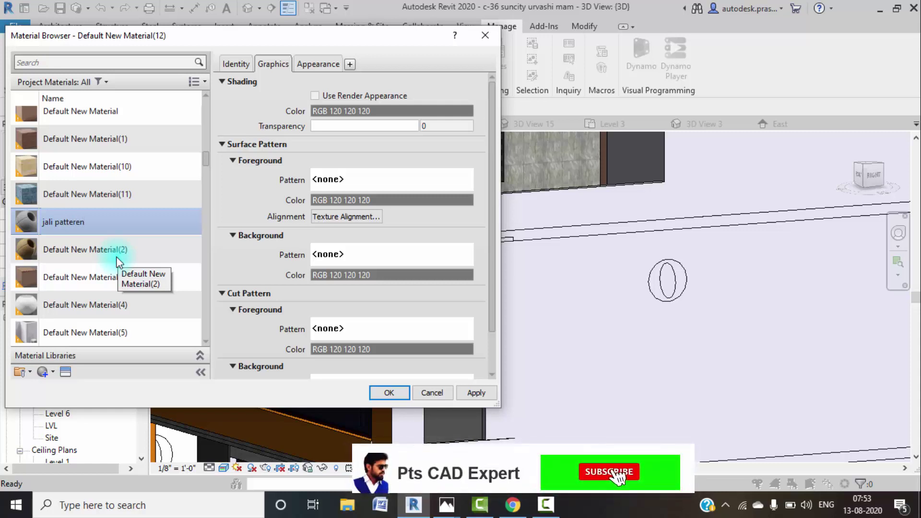
pyautogui.press('BackSpace')
pyautogui.press('BackSpace')
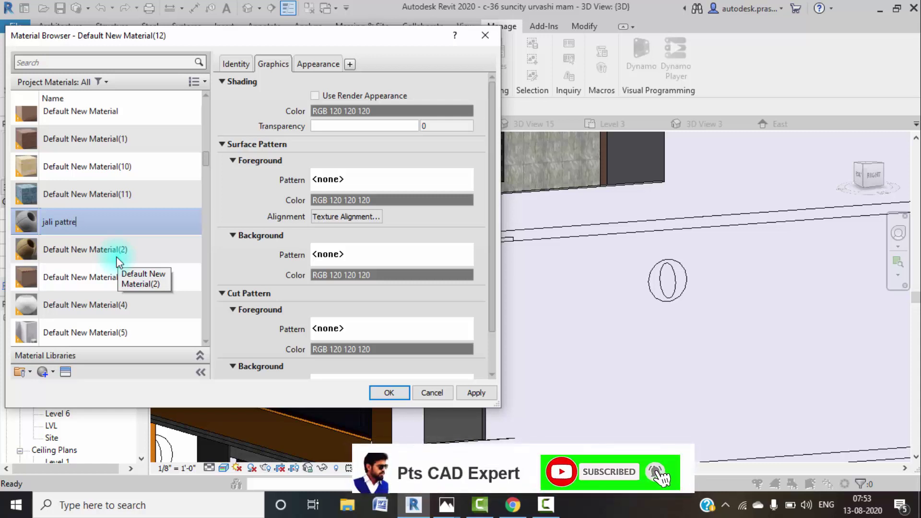
pyautogui.write('n')
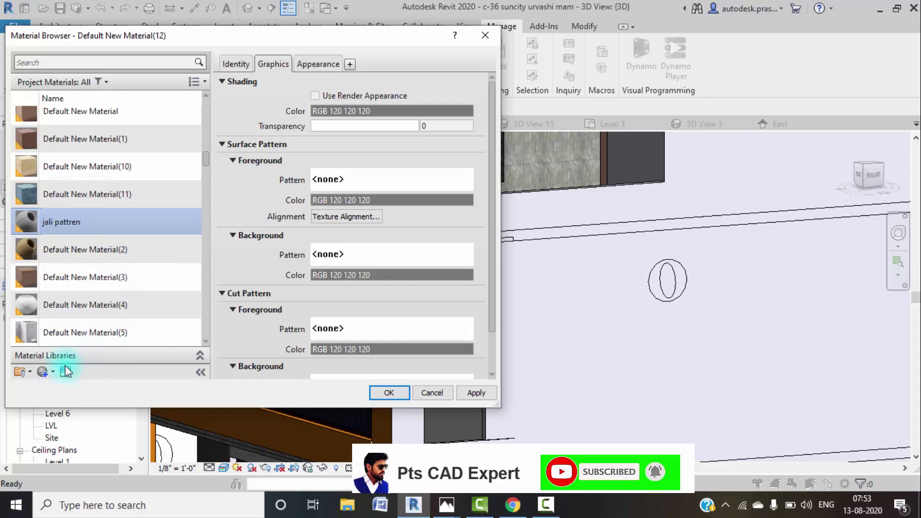
# Turn on Use Render Appearance and set the jali pattren colour to dark red (RGB 60 0 0).
pyautogui.click(314, 96)
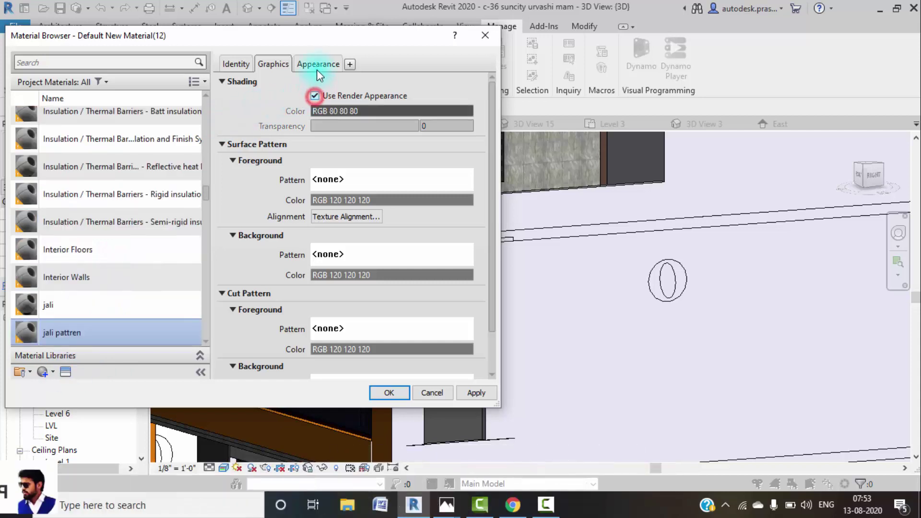
pyautogui.click(317, 64)
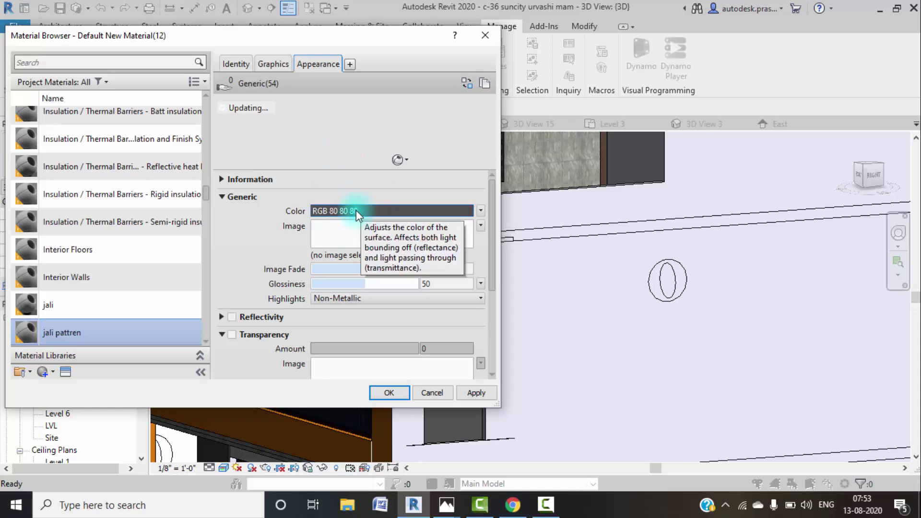
pyautogui.click(412, 213)
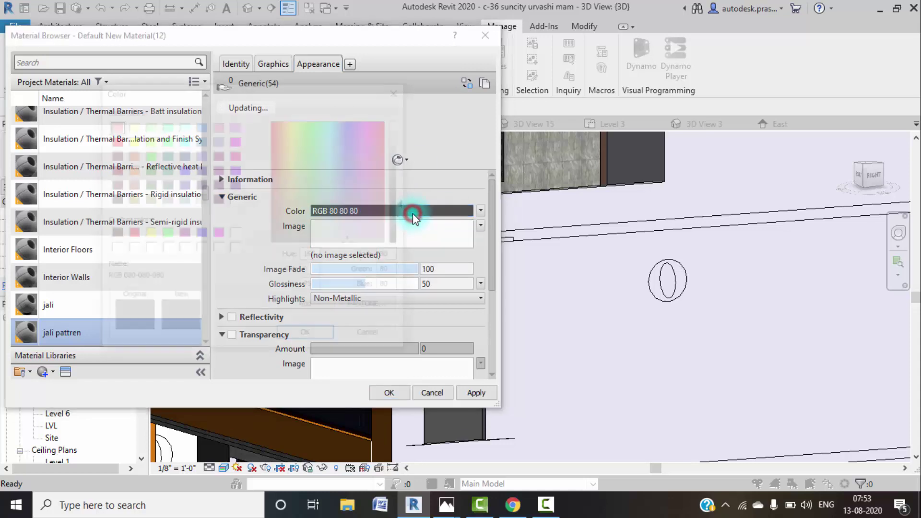
pyautogui.click(113, 154)
pyautogui.click(113, 184)
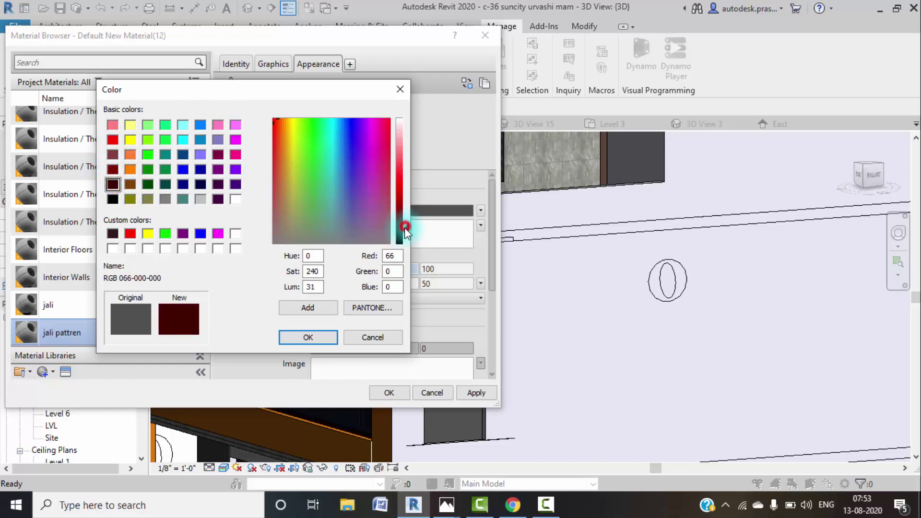
pyautogui.moveTo(404, 227); pyautogui.dragTo(404, 229)
pyautogui.click(328, 306)
pyautogui.click(314, 337)
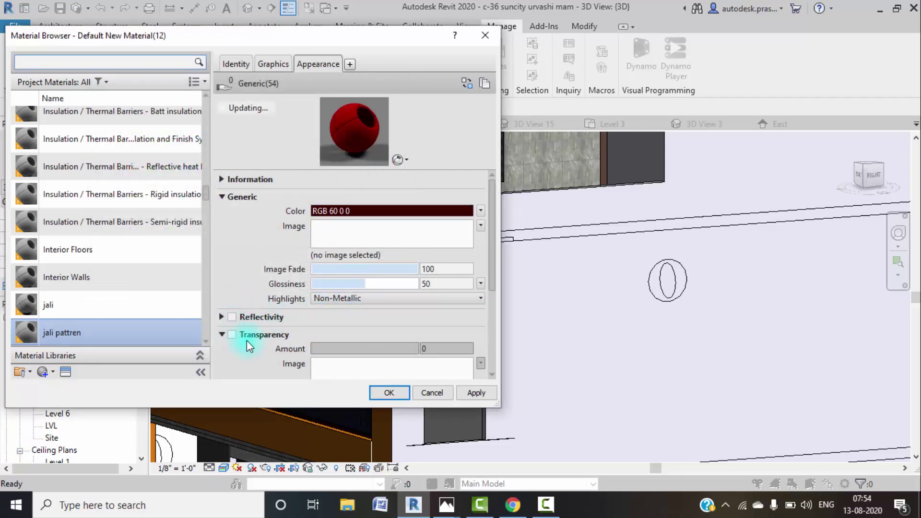
# Enable transparency at about 30 and begin choosing a transparency image.
pyautogui.click(232, 334)
pyautogui.moveTo(379, 349); pyautogui.dragTo(345, 348)
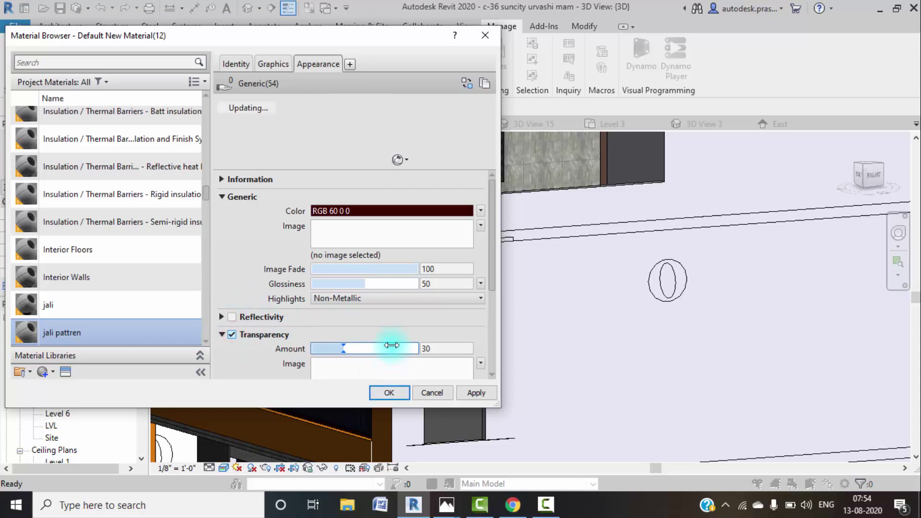
pyautogui.scroll(-3, 391, 333)
pyautogui.click(381, 292)
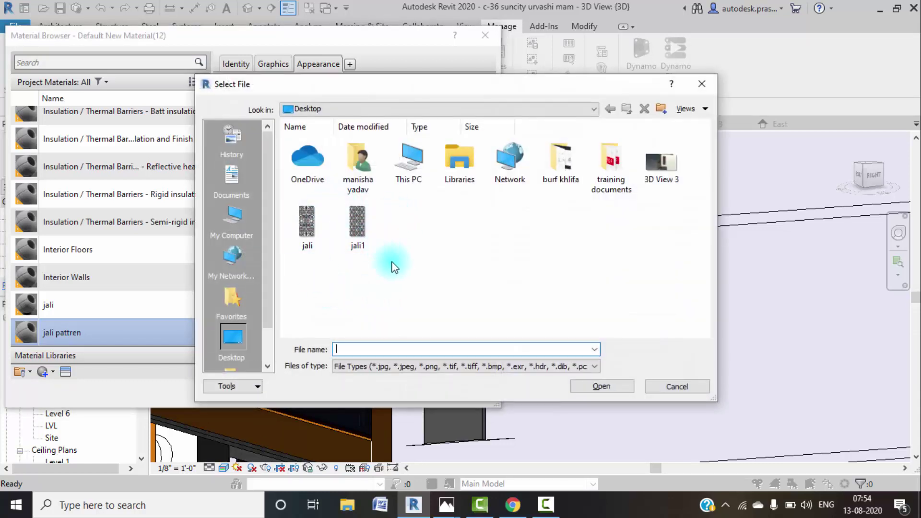
# Load jali1.jpg as the transparency image, then apply and close the Material Browser.
pyautogui.click(367, 234)
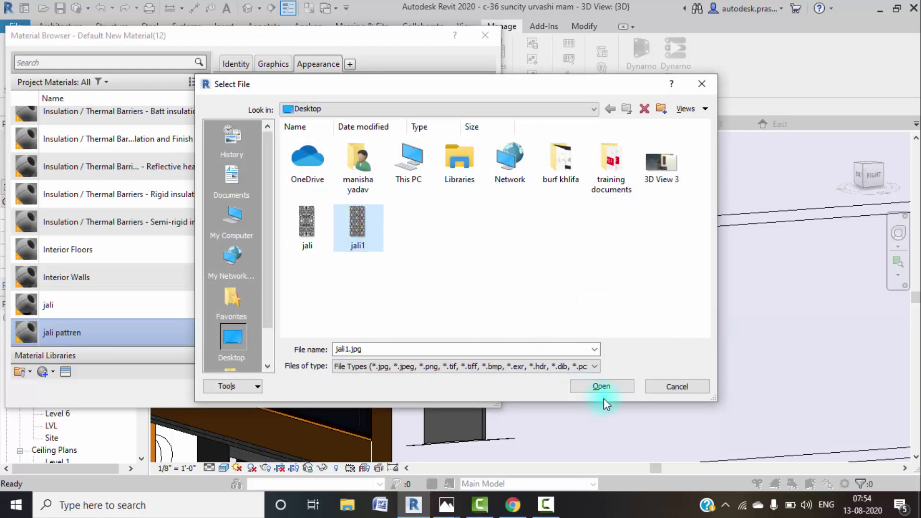
pyautogui.click(605, 385)
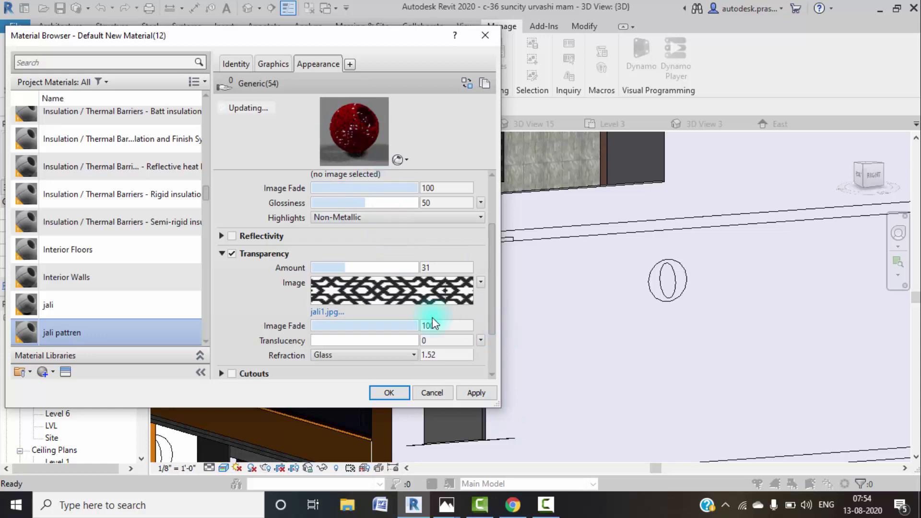
pyautogui.click(485, 398)
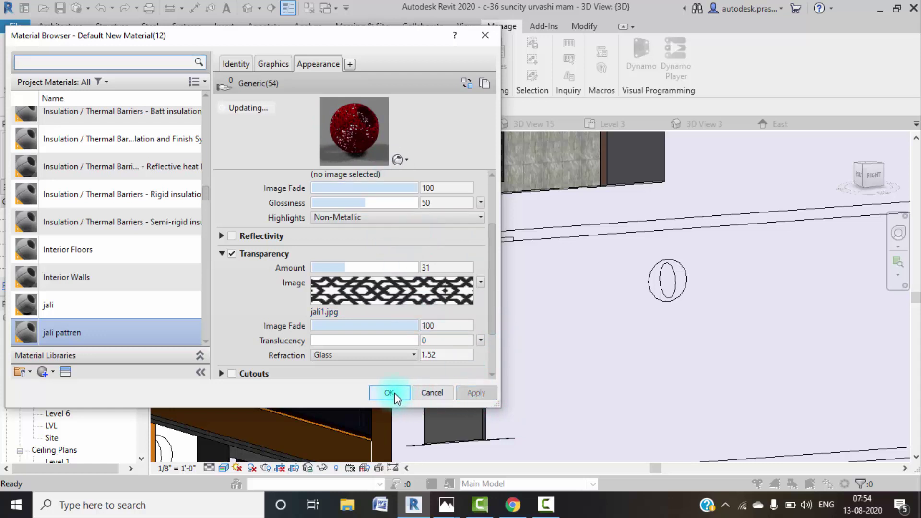
pyautogui.click(389, 393)
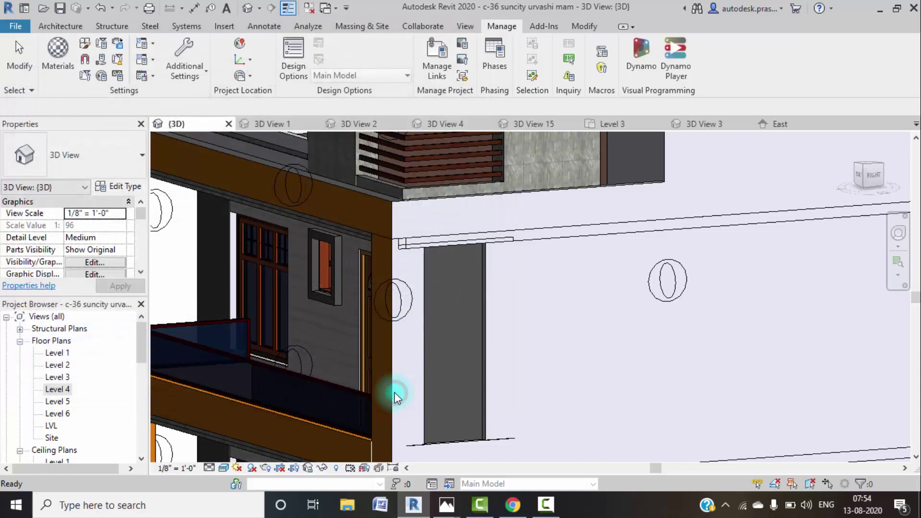
# Assign jali pattren to the structure layer of the facade panel's 4.5" wall 3 type.
pyautogui.click(480, 390)
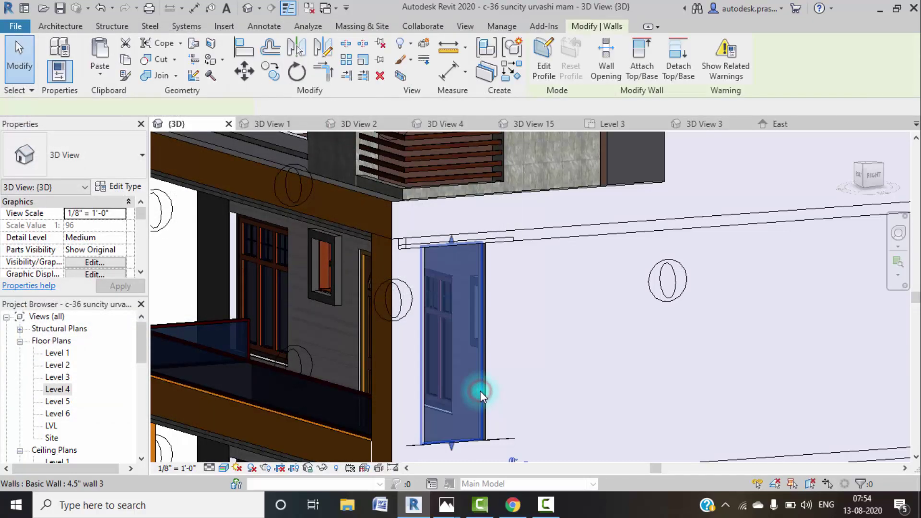
pyautogui.click(138, 188)
pyautogui.click(652, 154)
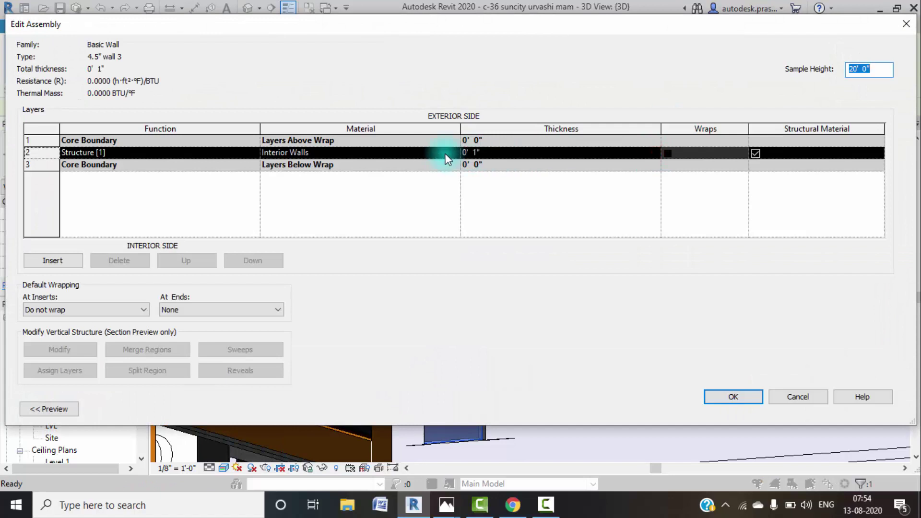
pyautogui.click(446, 155)
pyautogui.click(454, 154)
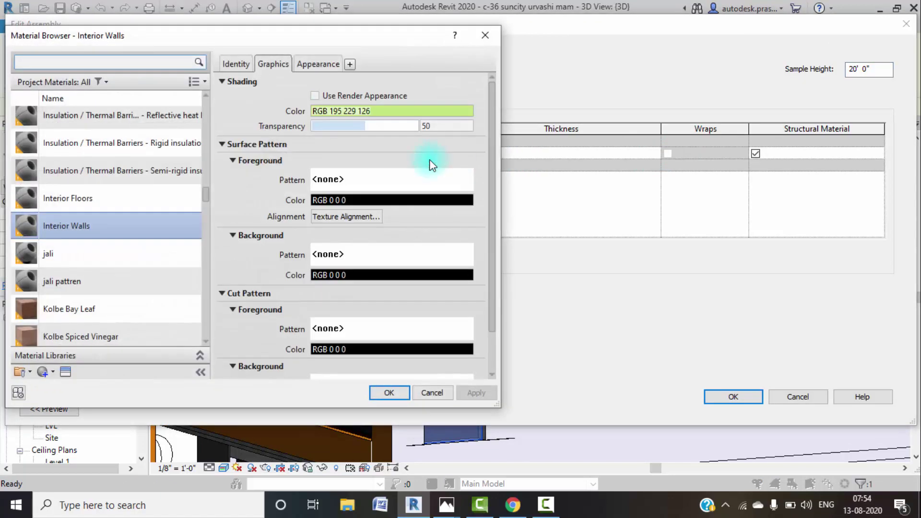
pyautogui.scroll(1, 98, 120)
pyautogui.click(102, 287)
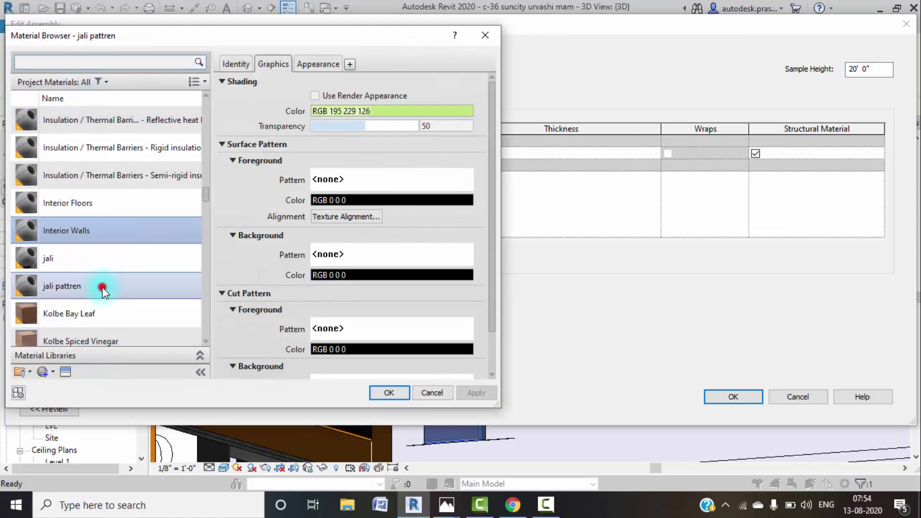
pyautogui.click(390, 393)
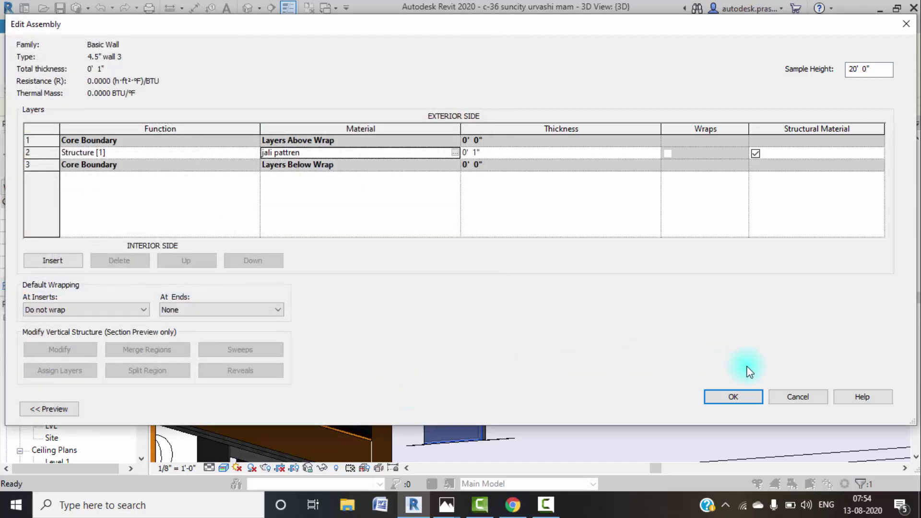
# Close the type dialogs and zoom in to view the dark red jali panel.
pyautogui.click(746, 396)
pyautogui.click(746, 406)
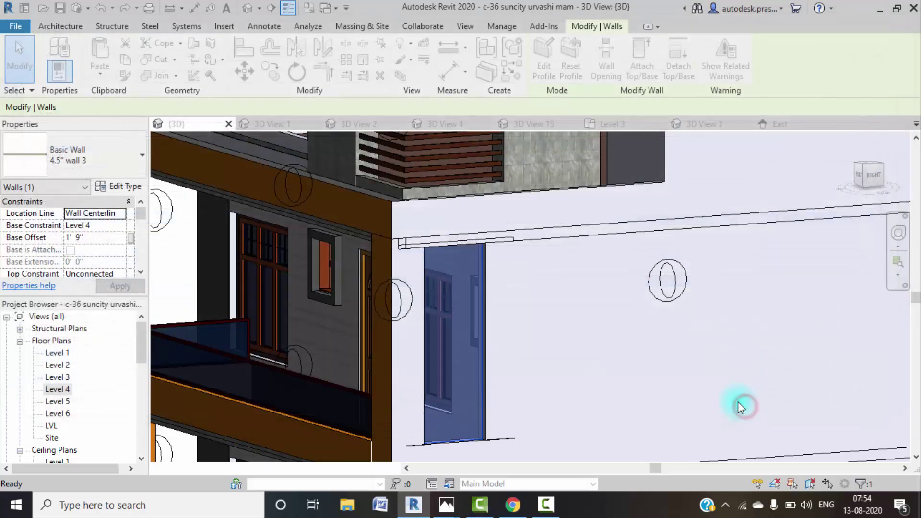
pyautogui.click(524, 354)
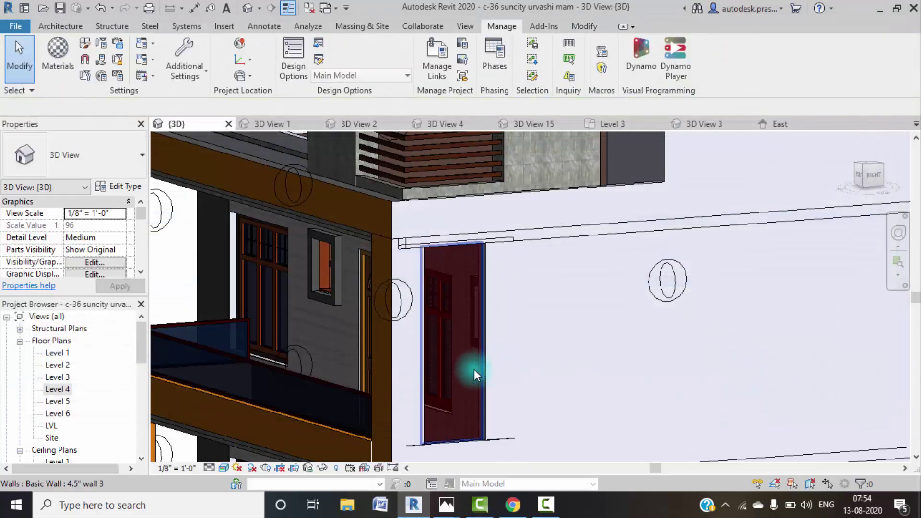
pyautogui.scroll(2, 458, 350)
pyautogui.scroll(2, 459, 350)
pyautogui.scroll(2, 459, 350)
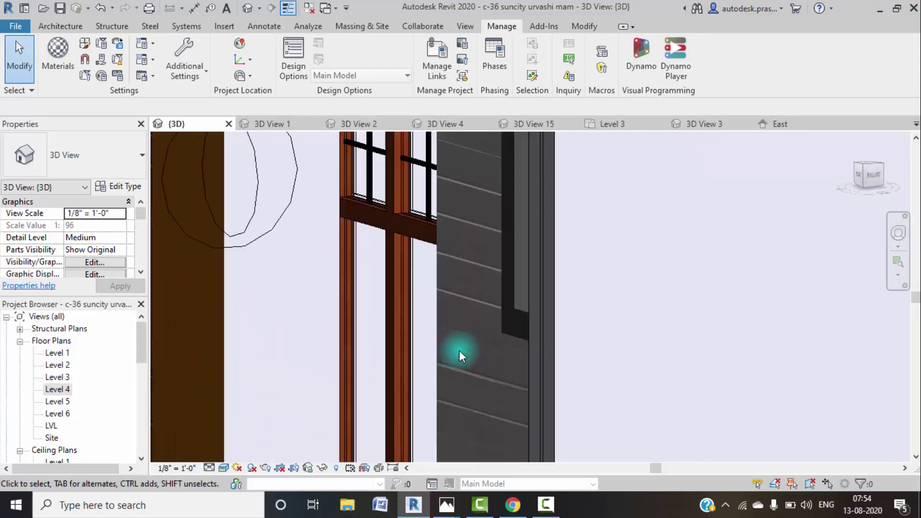
pyautogui.scroll(2, 459, 350)
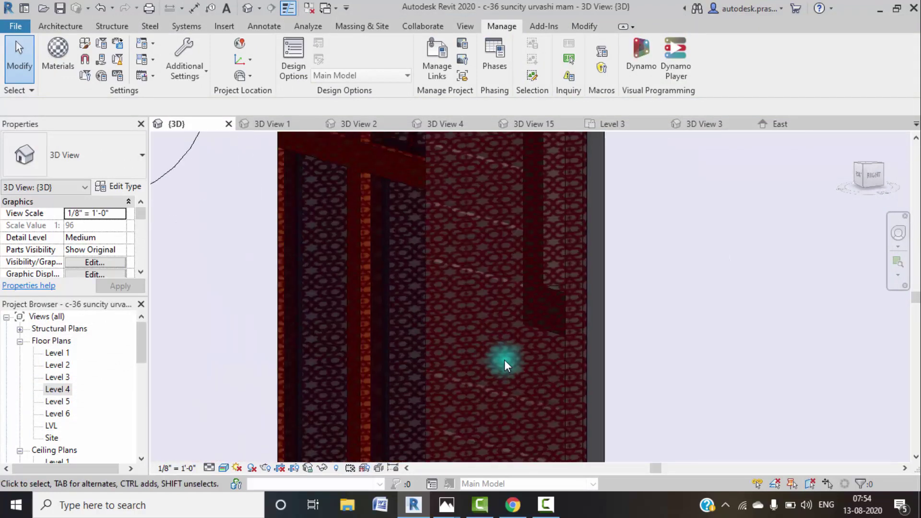
pyautogui.scroll(-1, 503, 359)
# Open the texture settings of the jali pattren material's transparency image.
pyautogui.click(205, 182)
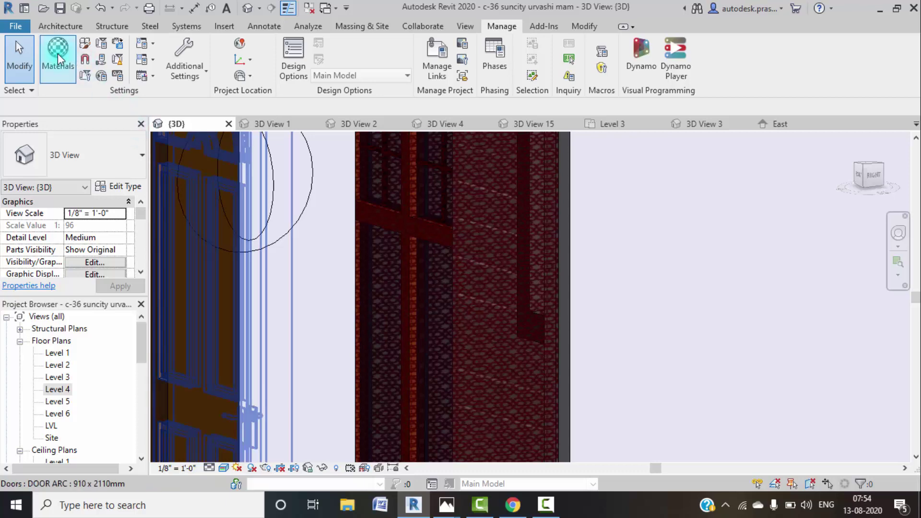
pyautogui.click(58, 53)
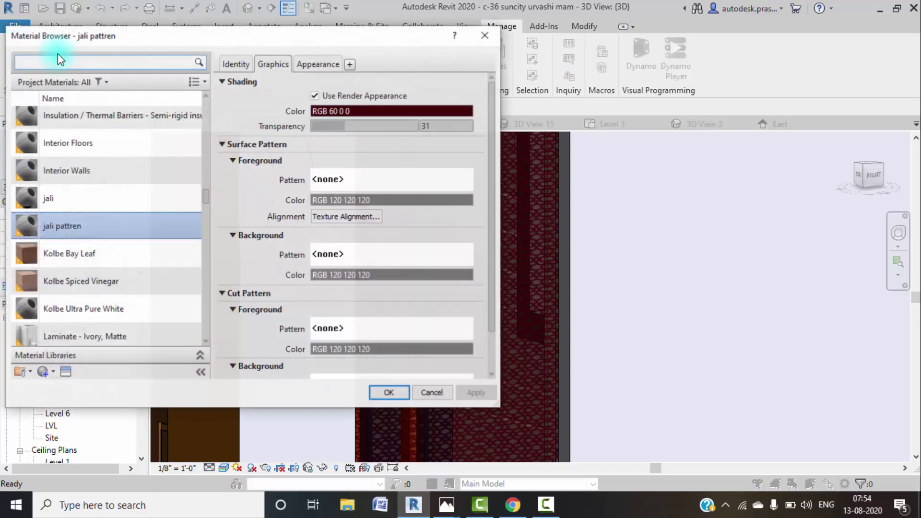
pyautogui.click(310, 63)
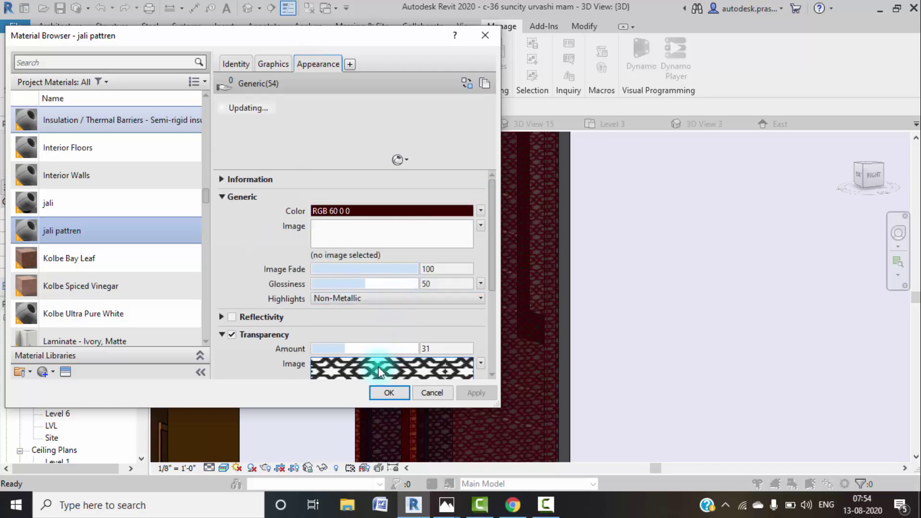
pyautogui.click(377, 367)
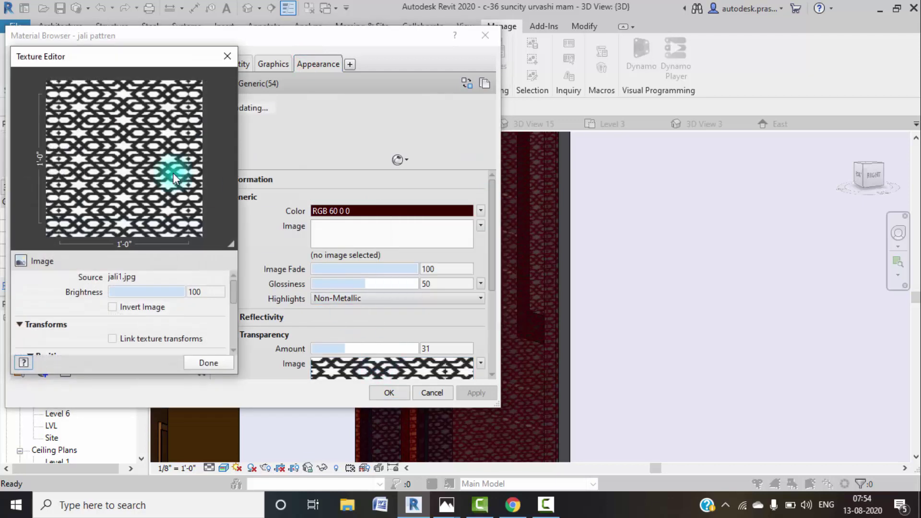
pyautogui.moveTo(233, 292); pyautogui.dragTo(234, 323)
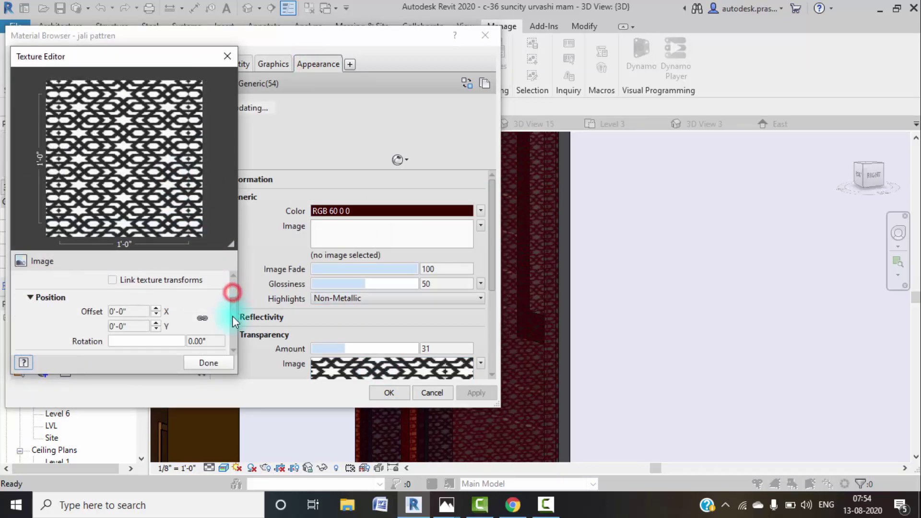
# Scale the transparency texture to 5'-0" wide by 7'-0" tall and save the material.
pyautogui.doubleClick(145, 318)
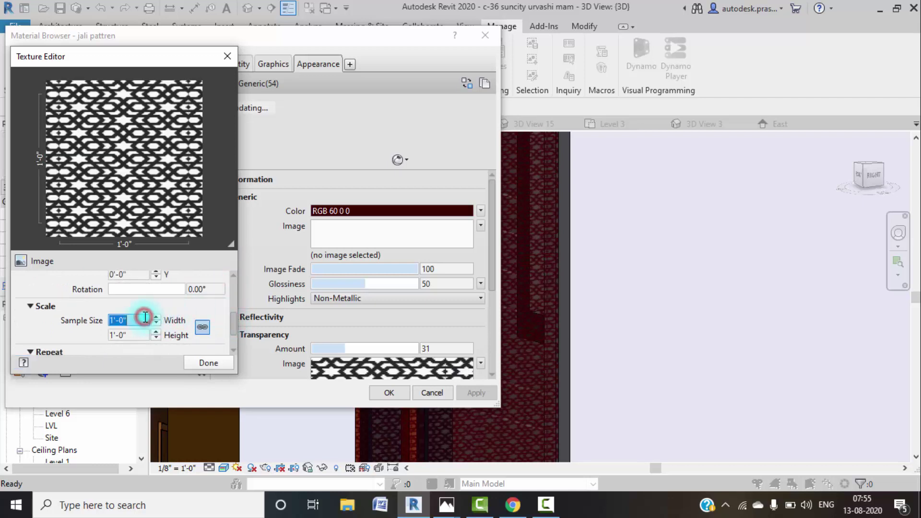
pyautogui.write('5')
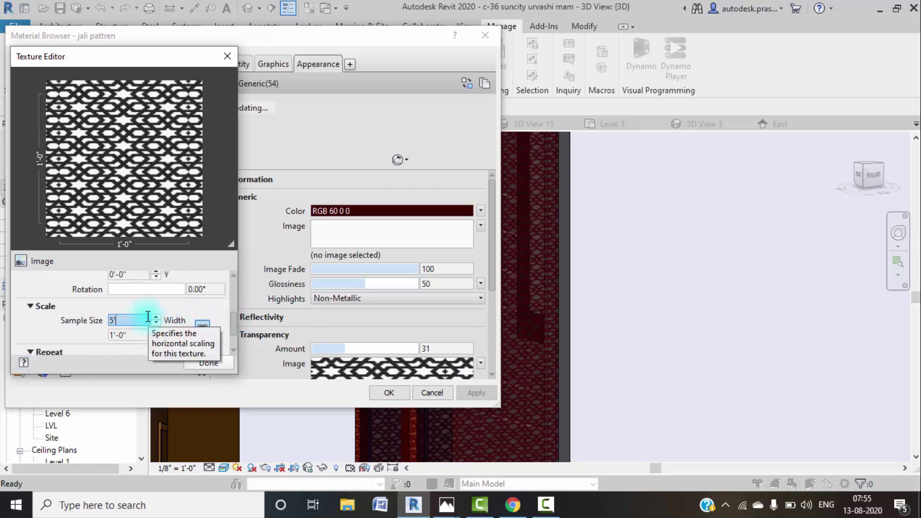
pyautogui.press('Return')
pyautogui.click(201, 326)
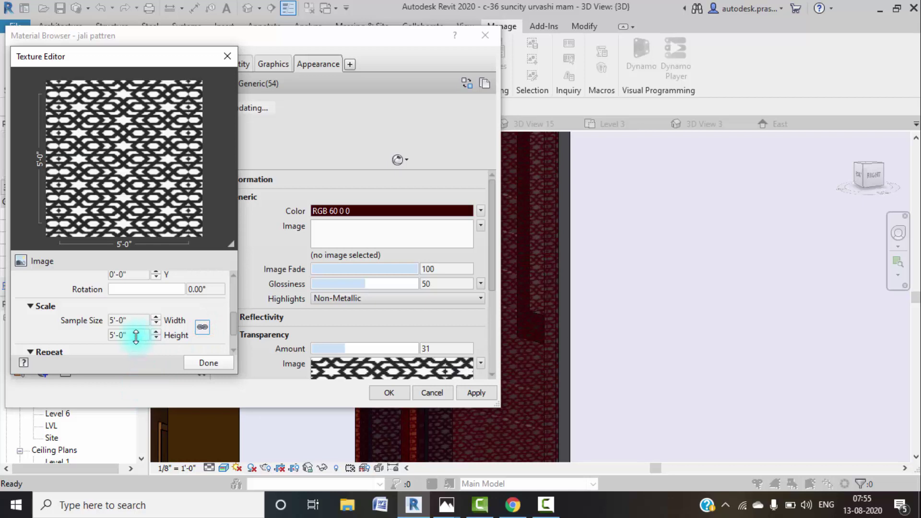
pyautogui.moveTo(135, 335); pyautogui.dragTo(116, 334)
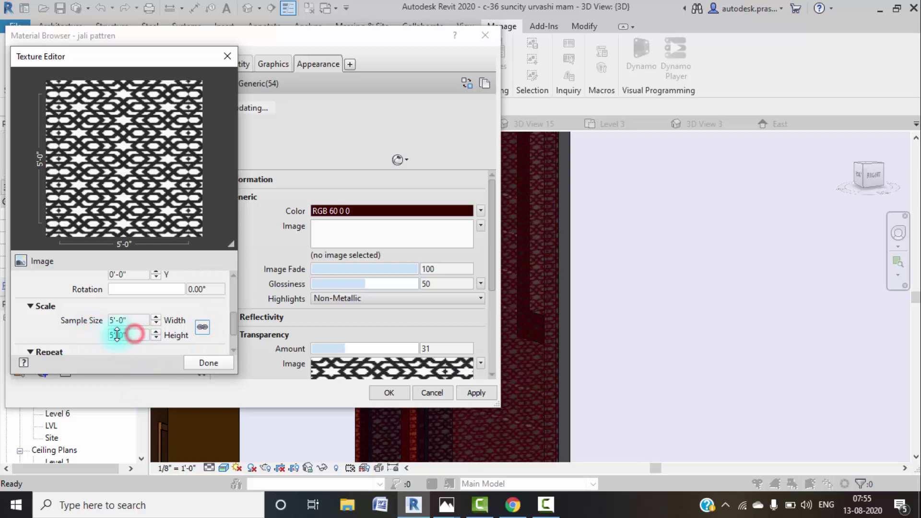
pyautogui.write('7')
pyautogui.press('Return')
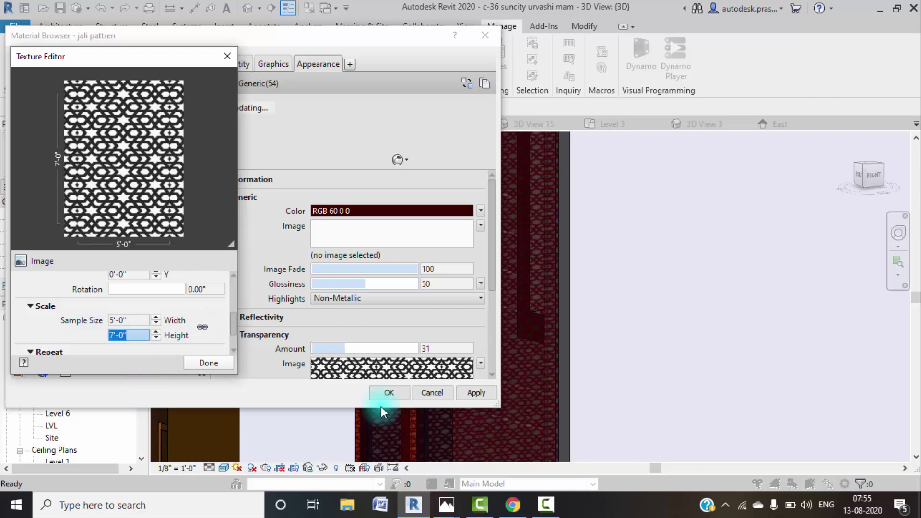
pyautogui.click(209, 363)
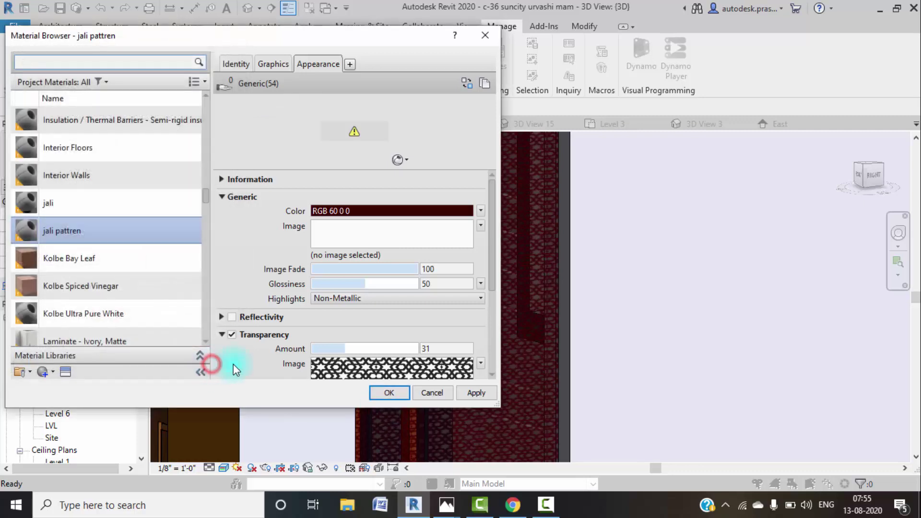
pyautogui.click(389, 393)
# Frame the jali panel in the 3D view and bring up the Rendering settings.
pyautogui.scroll(-2, 438, 333)
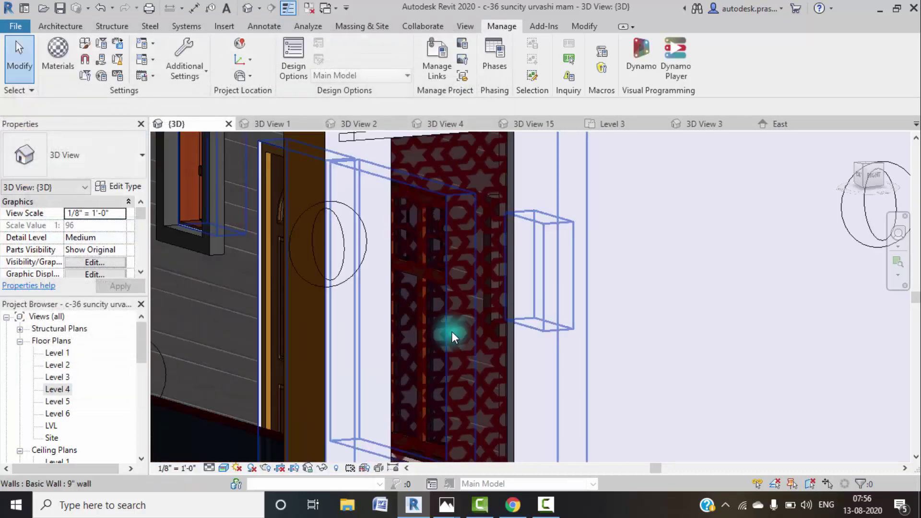
pyautogui.scroll(-2, 452, 332)
pyautogui.scroll(-1, 457, 333)
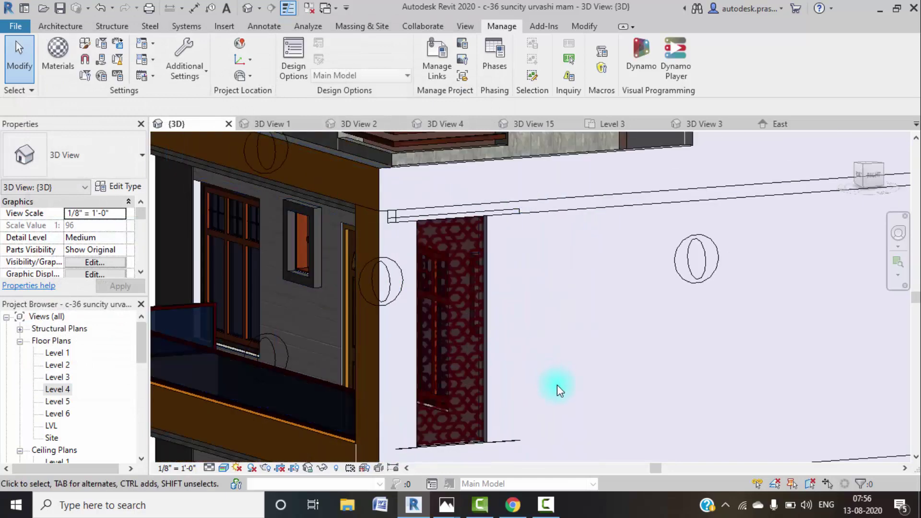
pyautogui.moveTo(555, 386)
pyautogui.keyDown('shift'); pyautogui.mouseDown(button='middle')
pyautogui.moveTo(517, 411)
pyautogui.moveTo(555, 415)
pyautogui.moveTo(474, 283)
pyautogui.moveTo(534, 328)
pyautogui.moveTo(523, 283)
pyautogui.moveTo(533, 283)
pyautogui.moveTo(539, 314)
pyautogui.mouseUp(button='middle'); pyautogui.keyUp('shift')
pyautogui.scroll(2, 534, 328)
pyautogui.scroll(-2, 513, 272)
pyautogui.scroll(1, 531, 316)
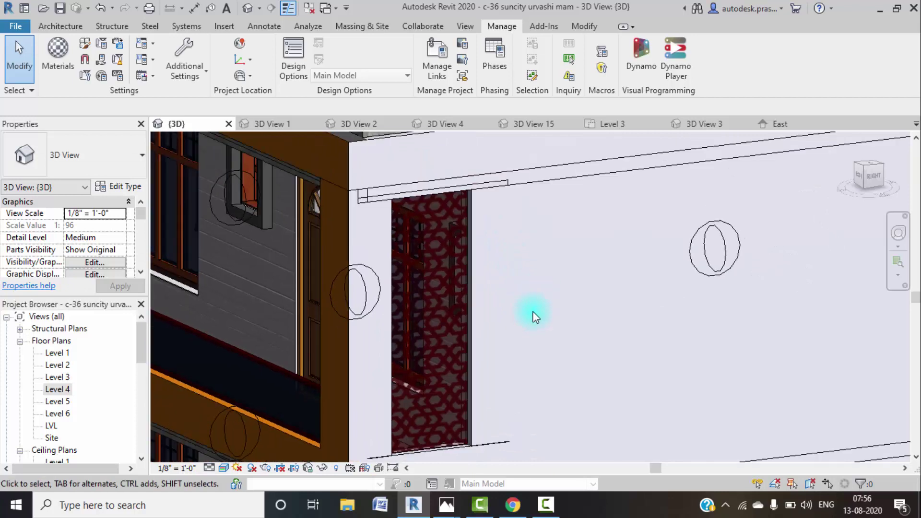
pyautogui.press('r')
pyautogui.press('r')
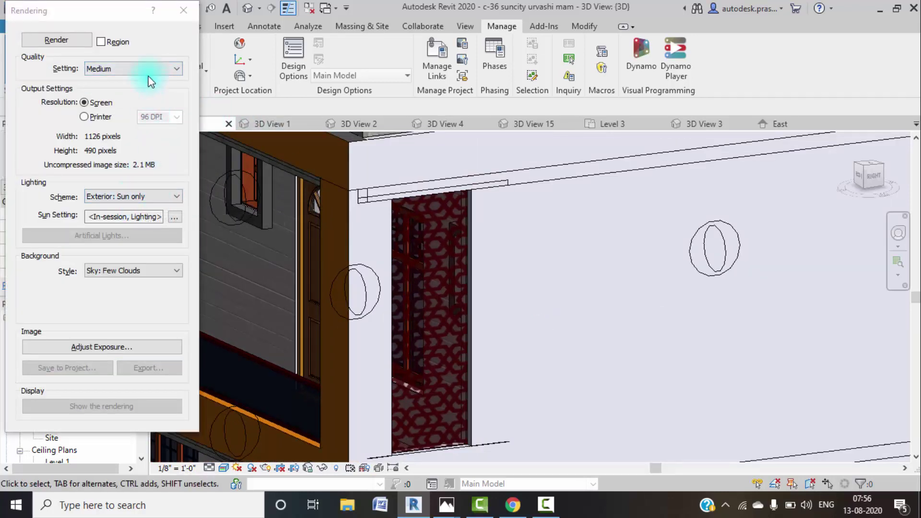
# Render the facade view at Medium quality with Sun-only lighting and Few Clouds sky.
pyautogui.click(69, 39)
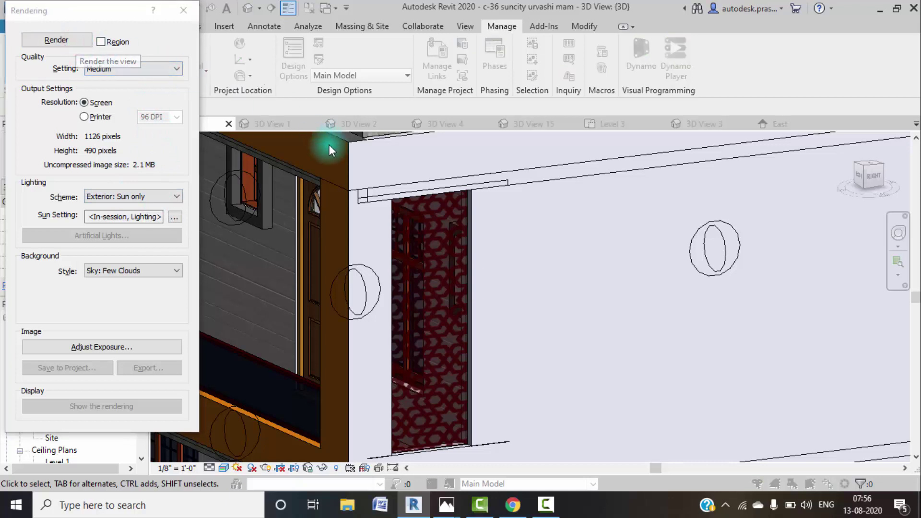